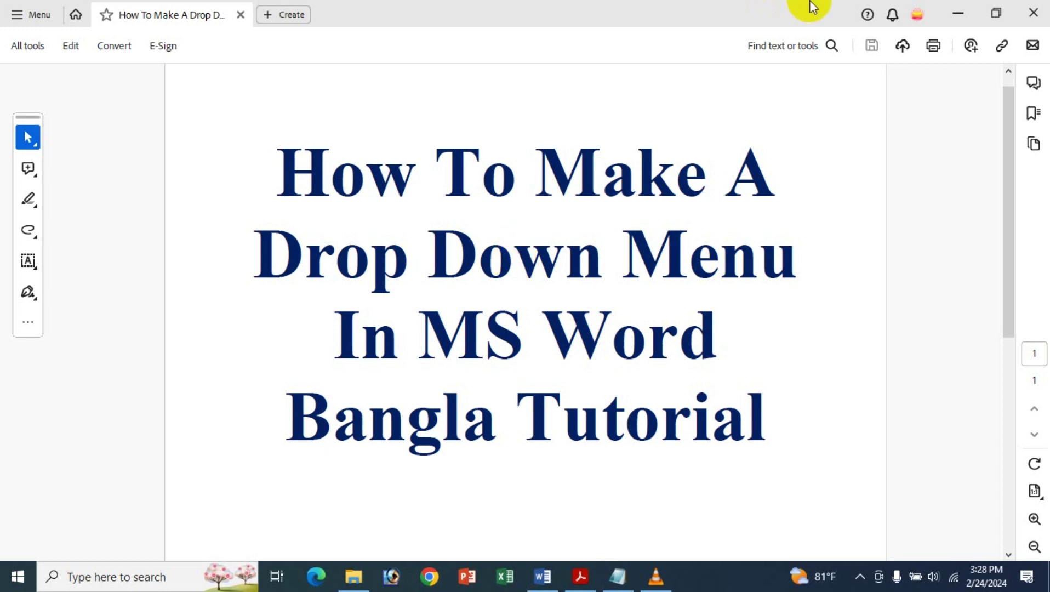
Switch to the blank Word document and set its paper size to A4 with Narrow margins
click(957, 12)
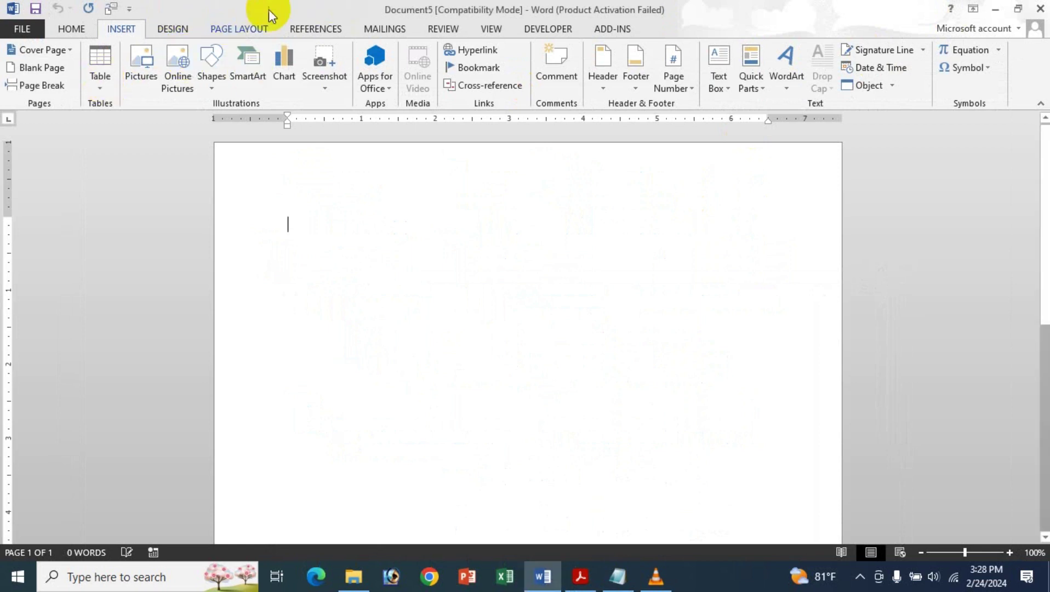
click(234, 25)
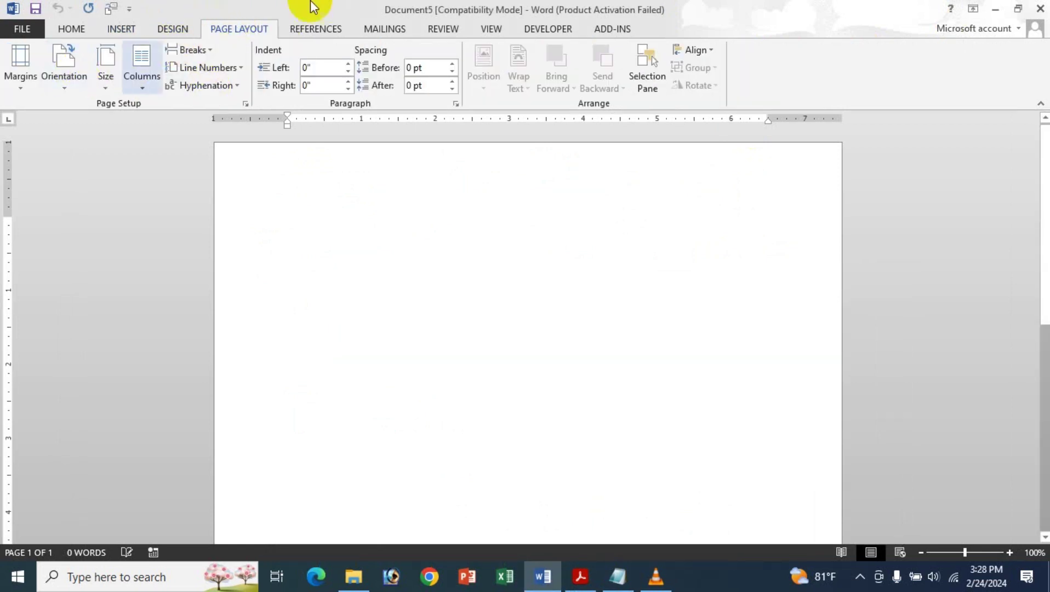
click(105, 71)
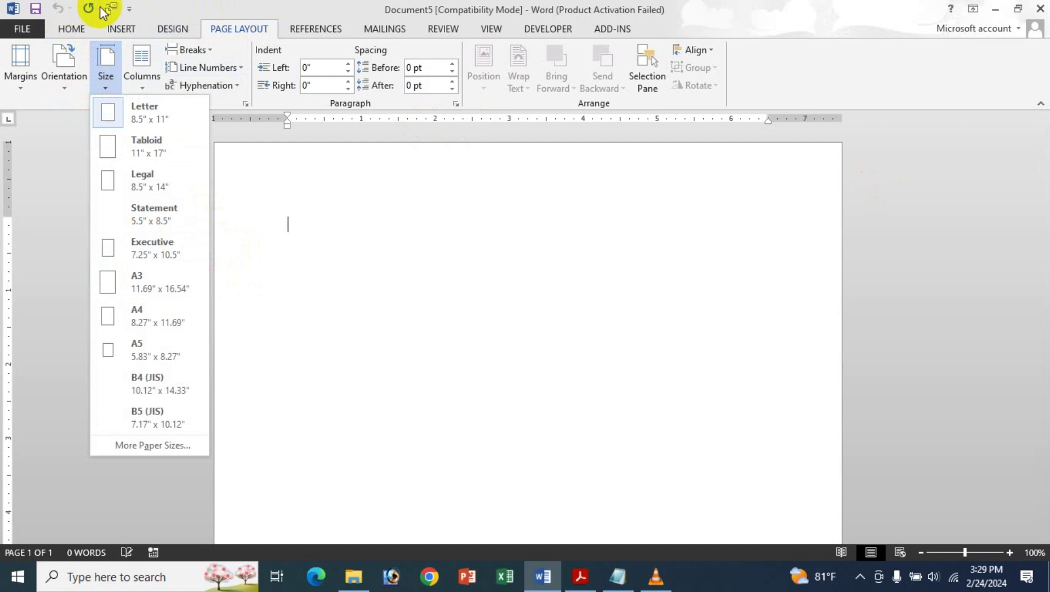
click(169, 310)
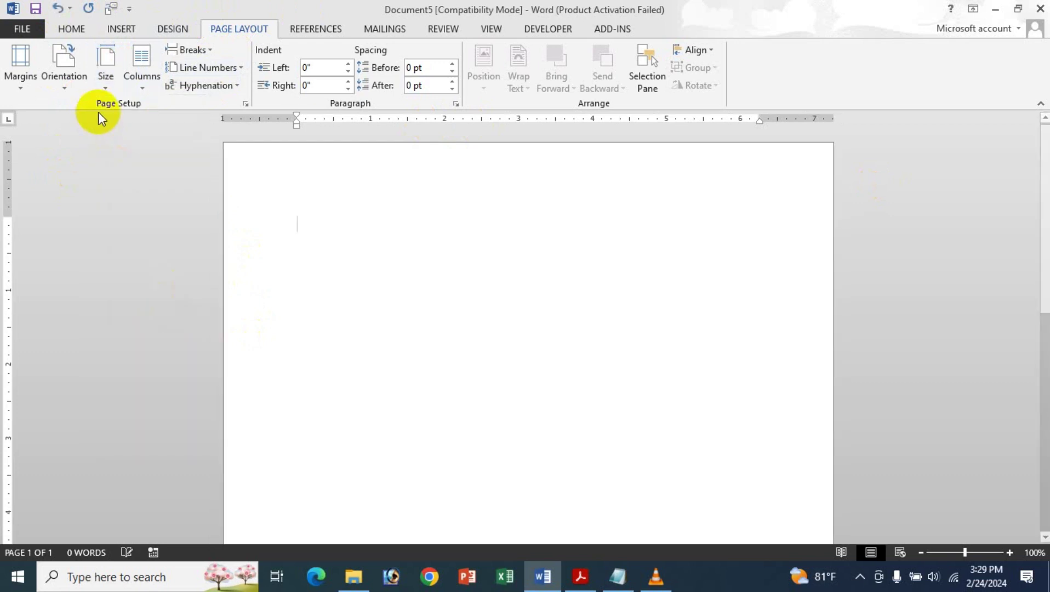
click(27, 72)
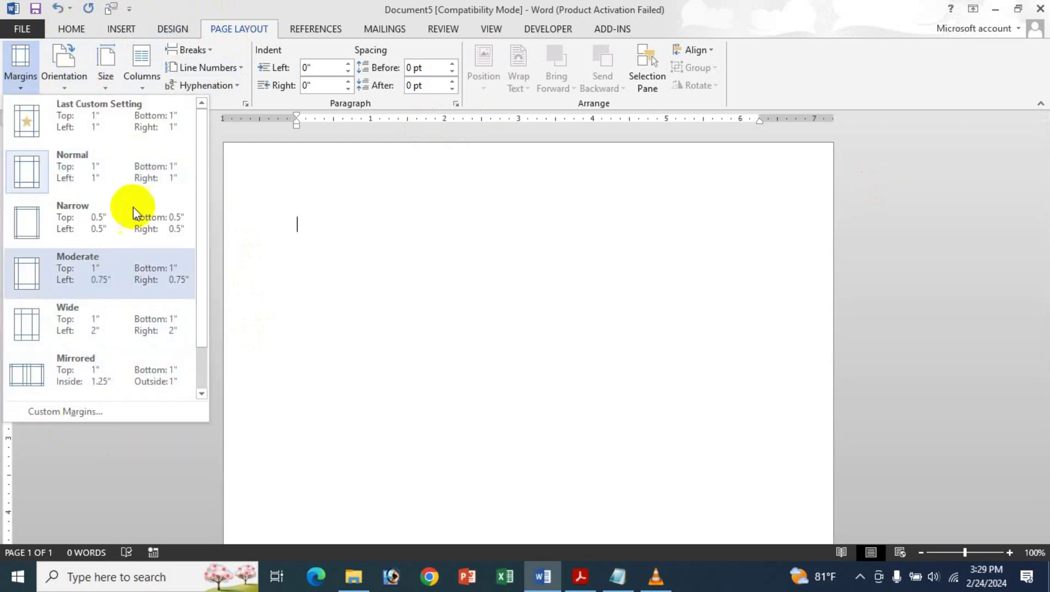
click(129, 213)
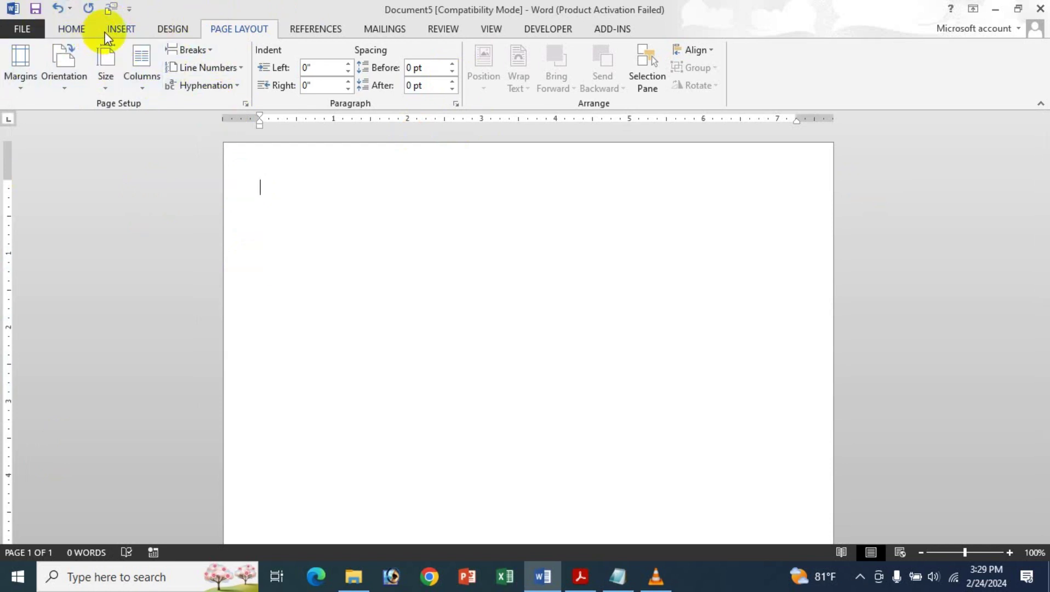
Insert a table with five columns and six rows at the start of the page
click(129, 29)
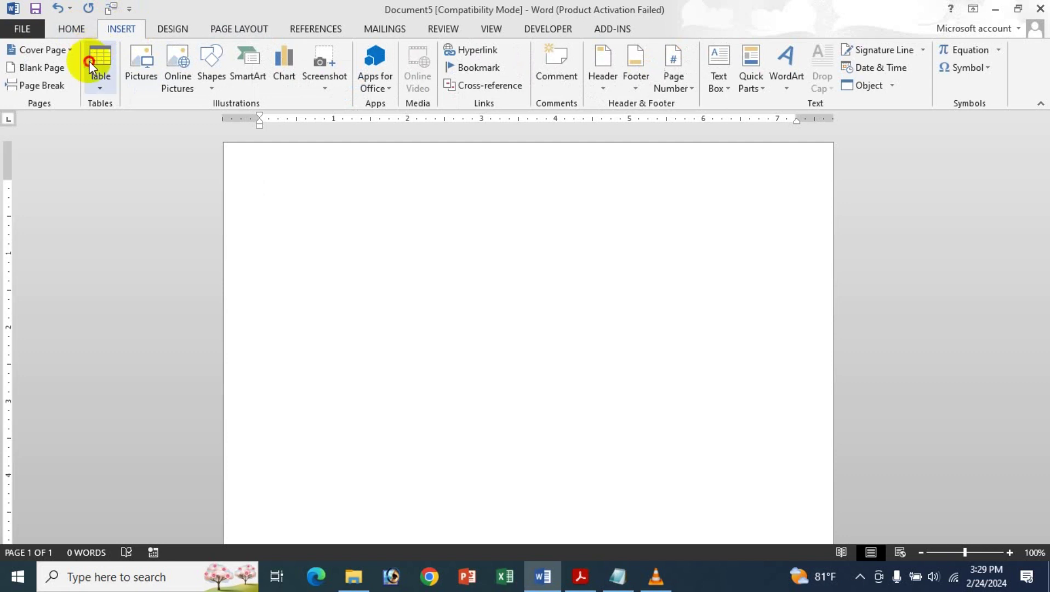
click(90, 66)
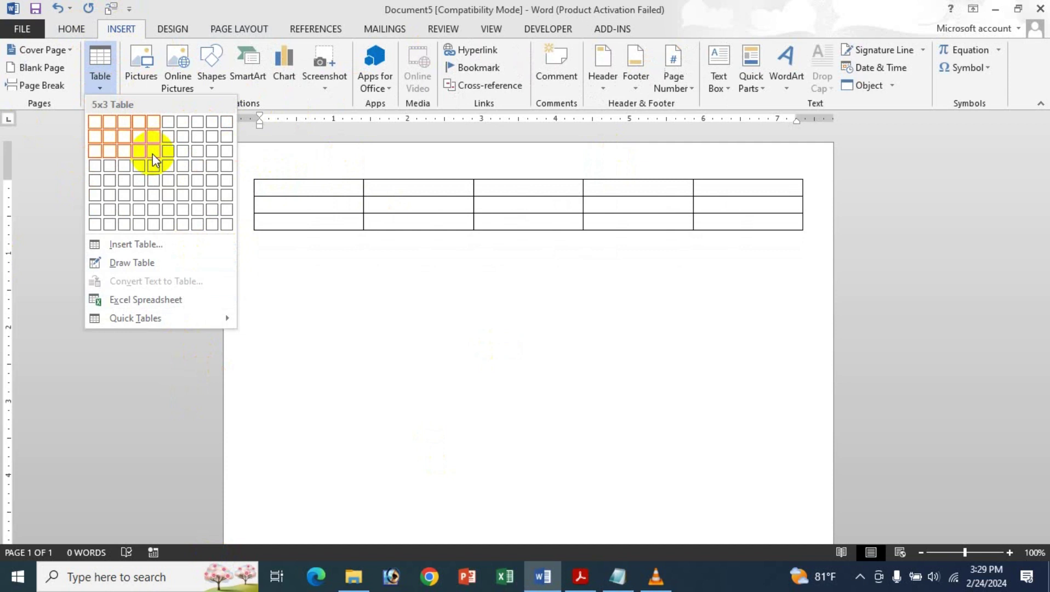
click(157, 190)
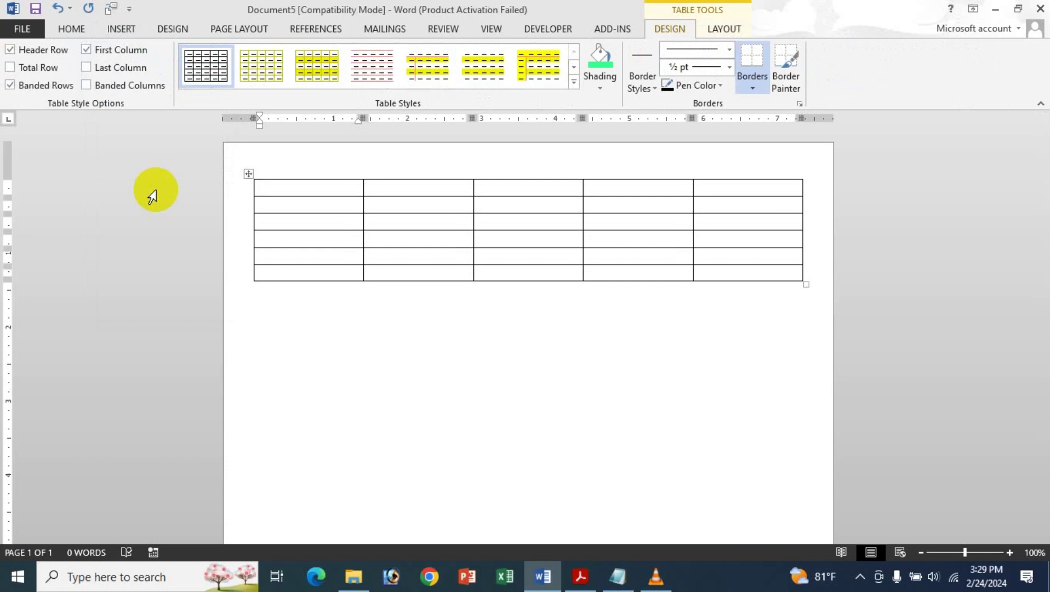
Centre the text alignment in all cells of the table
click(249, 175)
click(91, 32)
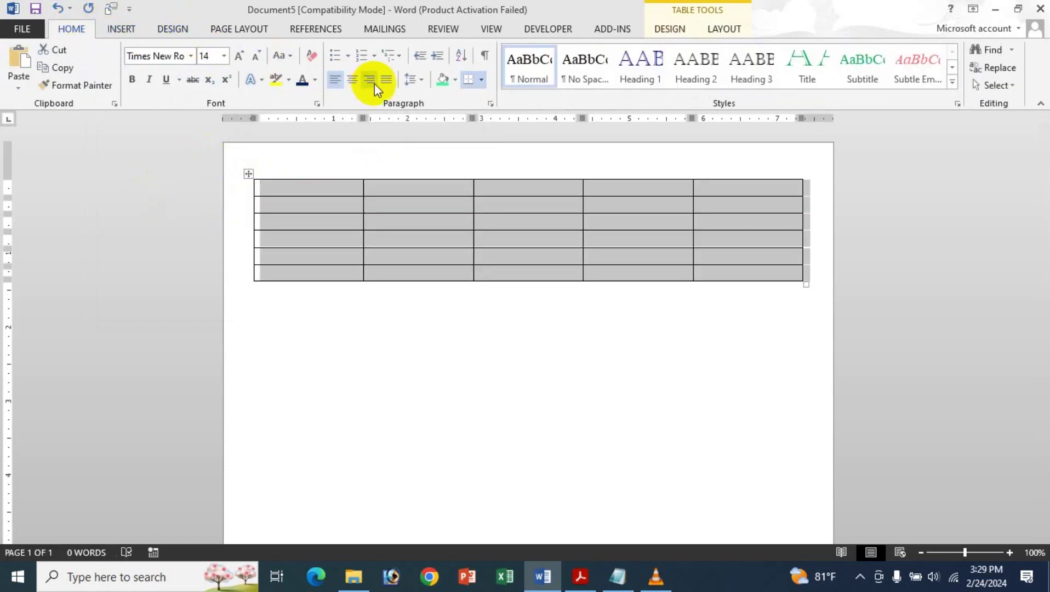
click(353, 80)
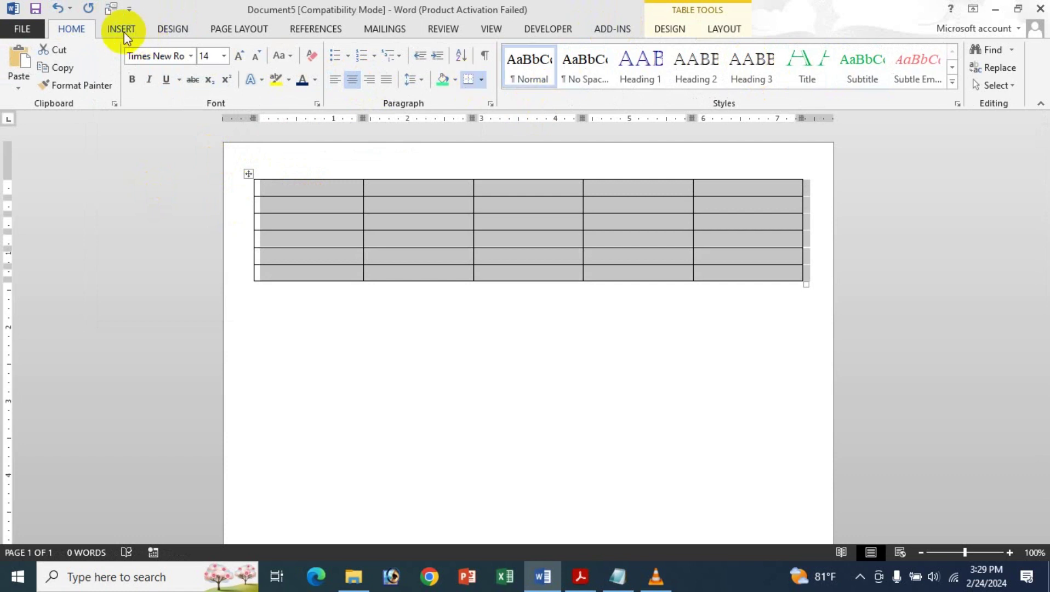
click(107, 30)
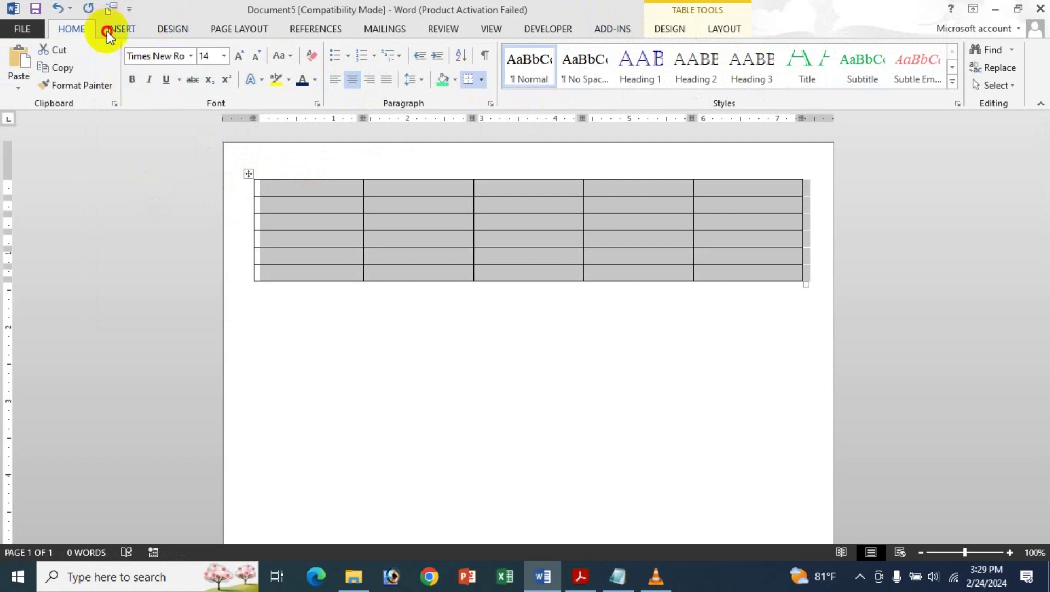
click(314, 183)
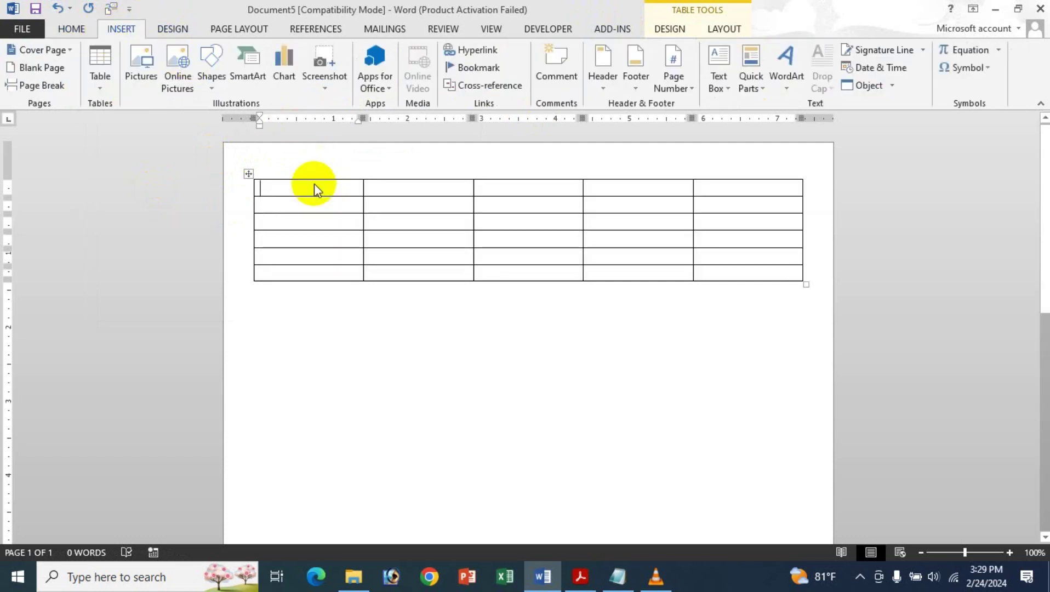
key(Tab)
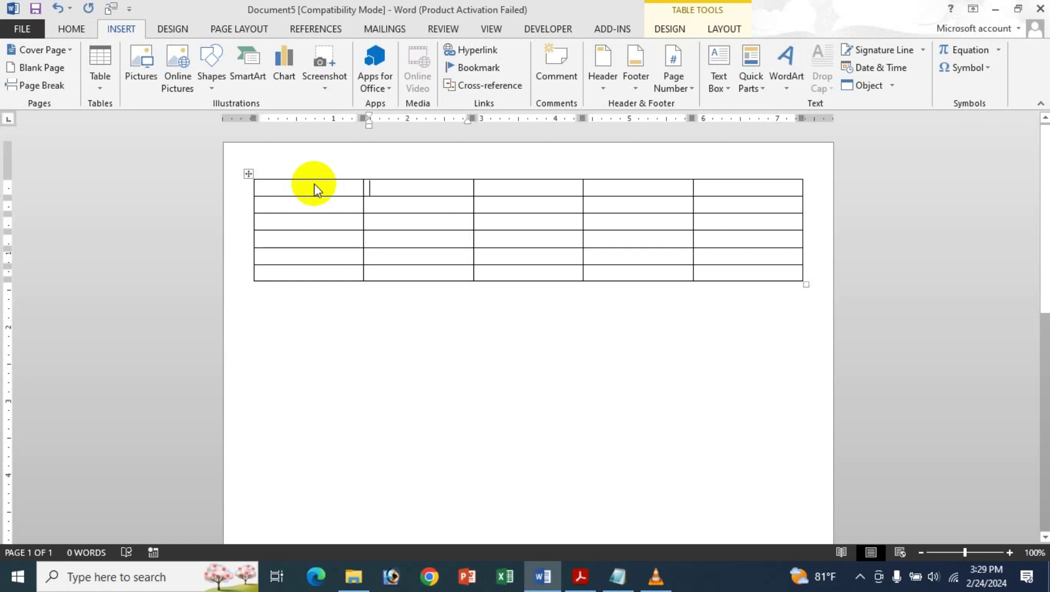
key(shift+Tab)
drag(312, 186, 730, 274)
click(72, 29)
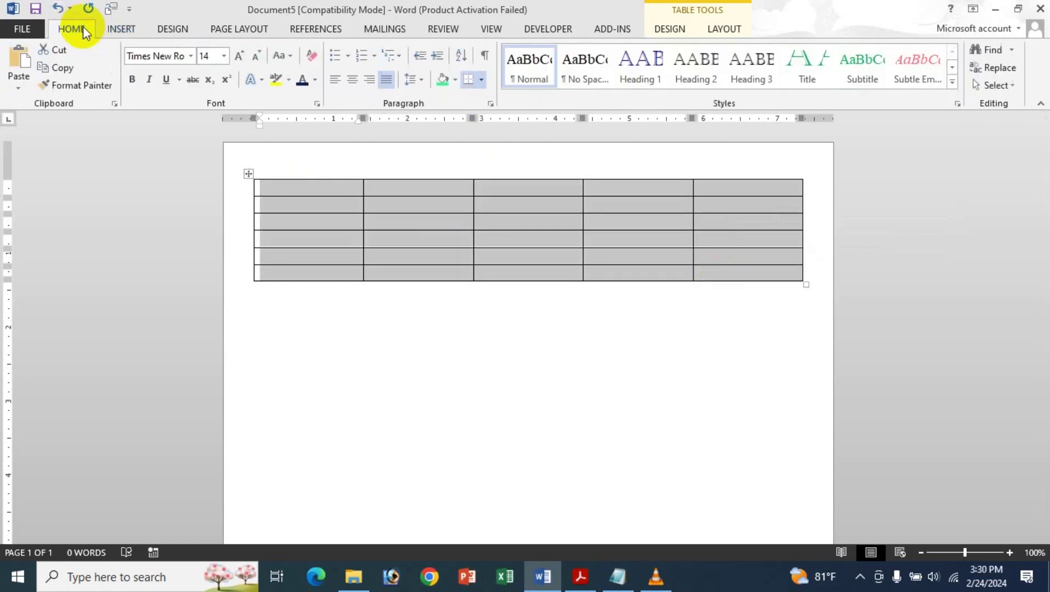
click(351, 80)
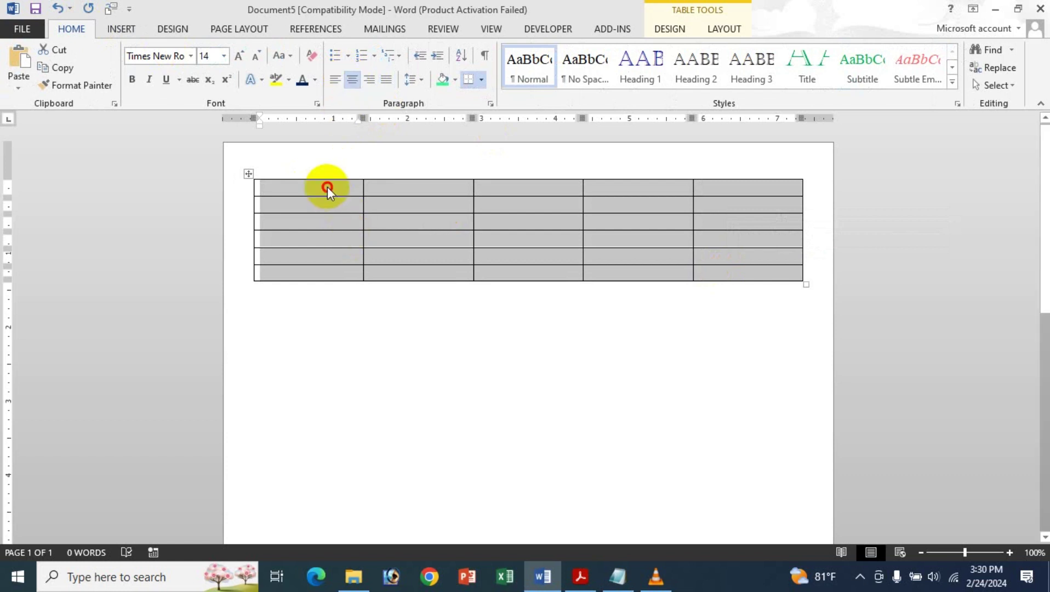
click(328, 187)
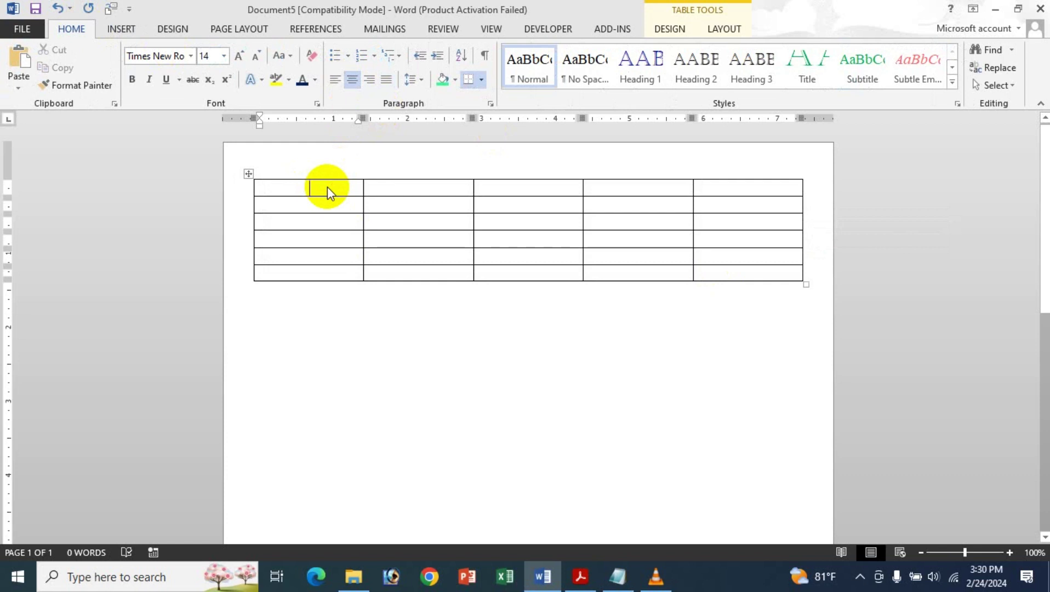
text(Sl.NO)
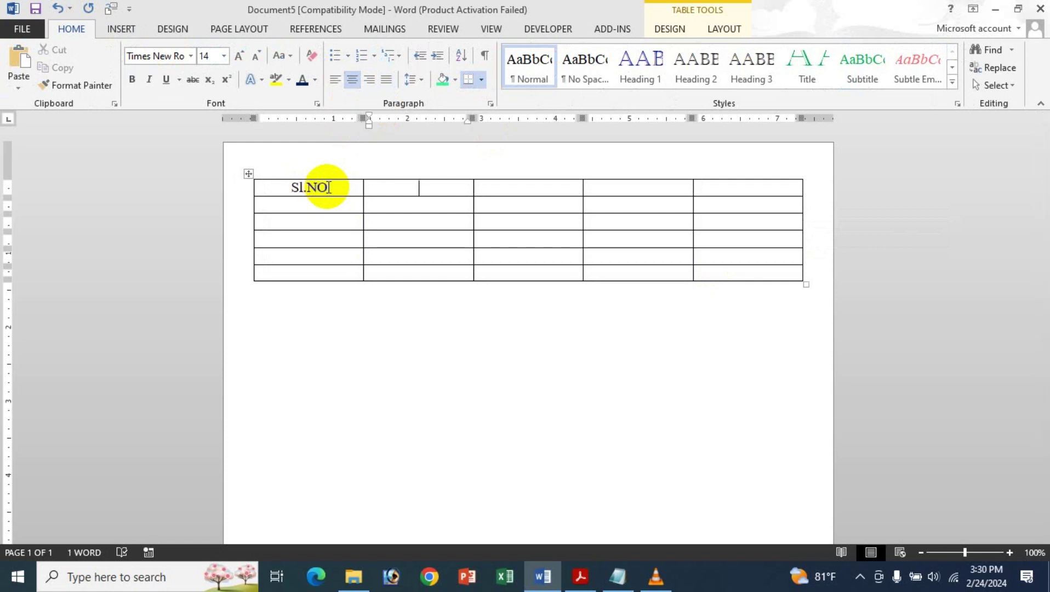
key(ctrl+j)
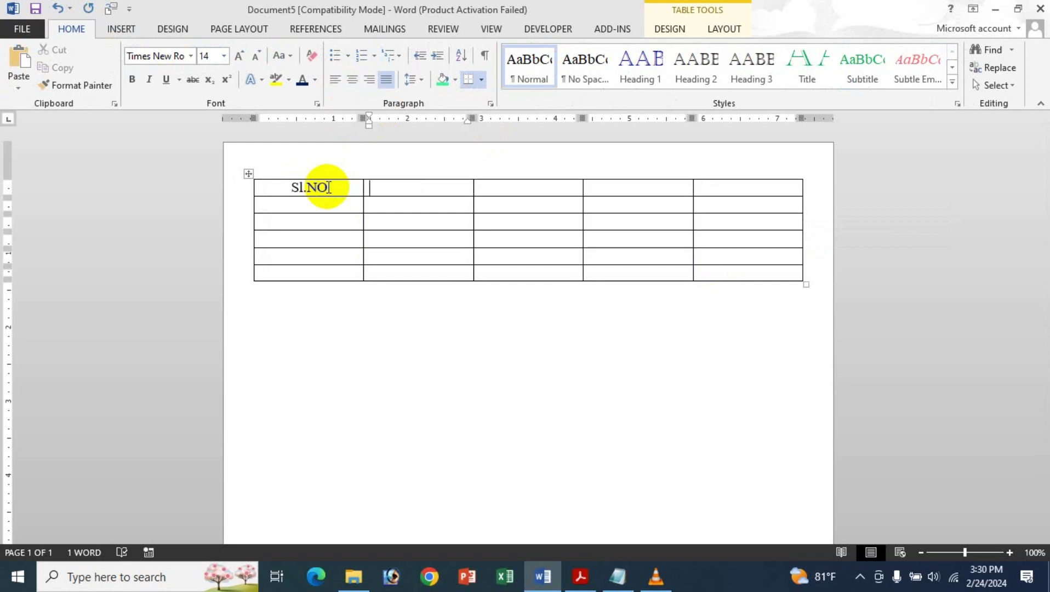
click(329, 187)
key(BackSpace)
key(BackSpace)
key(BackSpace)
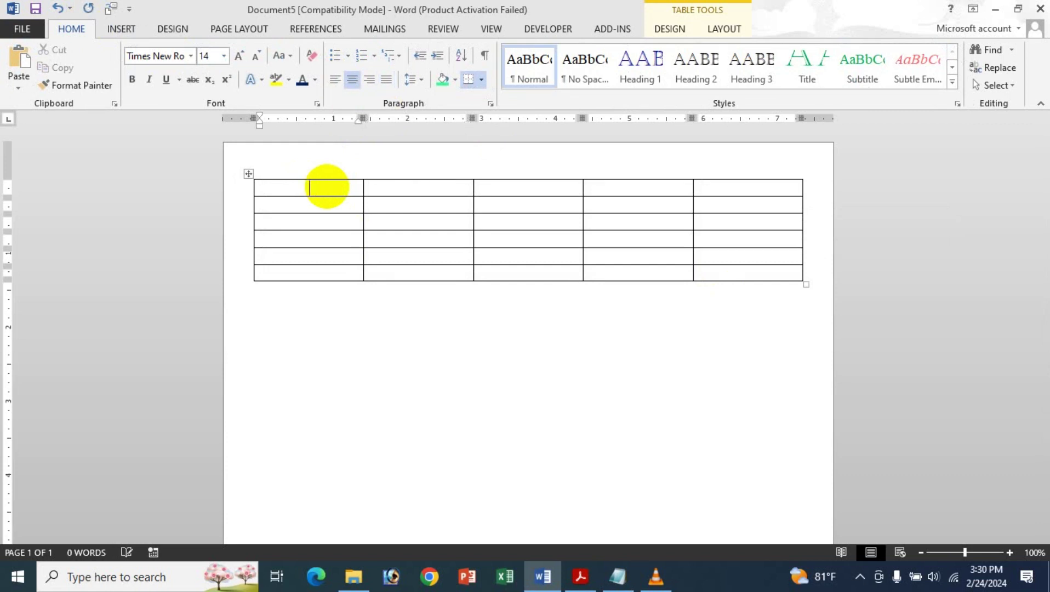
Fill the table's first row with the headings Sl.No, Name, Designation, Working Area and Department
text(Sl.No)
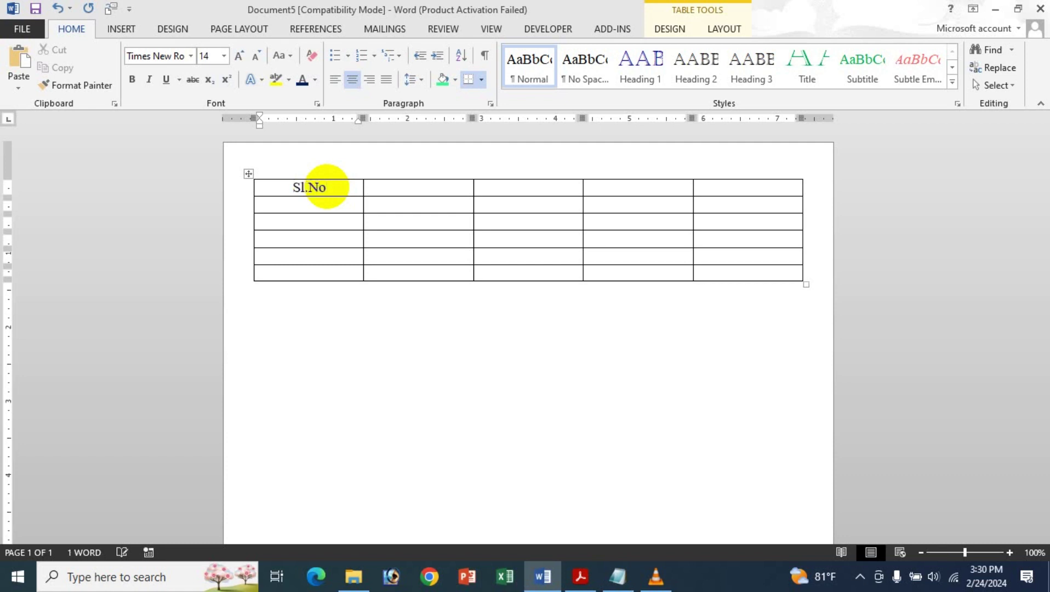
key(Tab)
text(Name)
key(Tab)
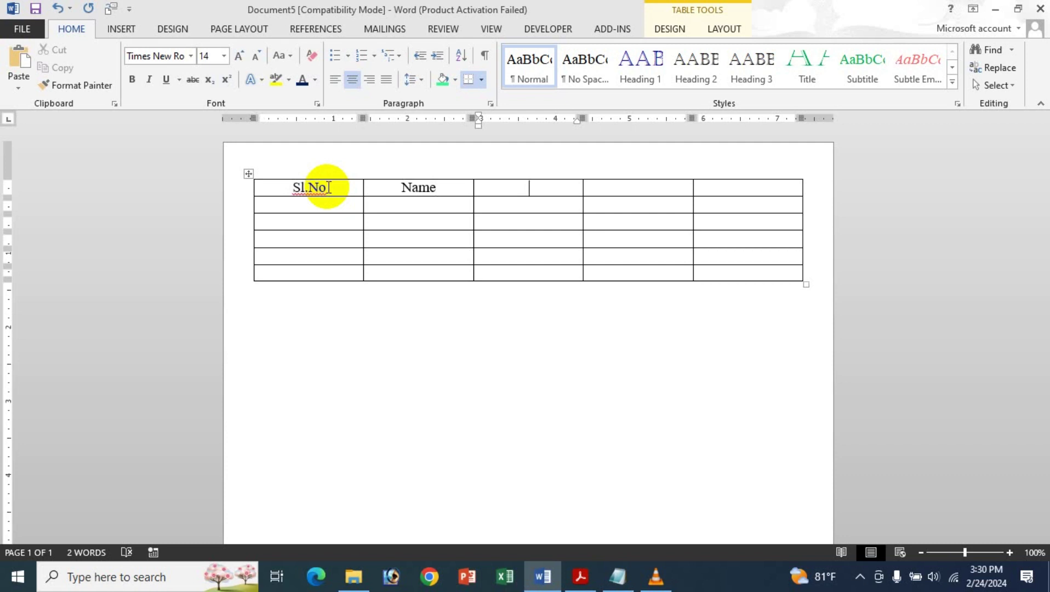
text(Designation)
key(Tab)
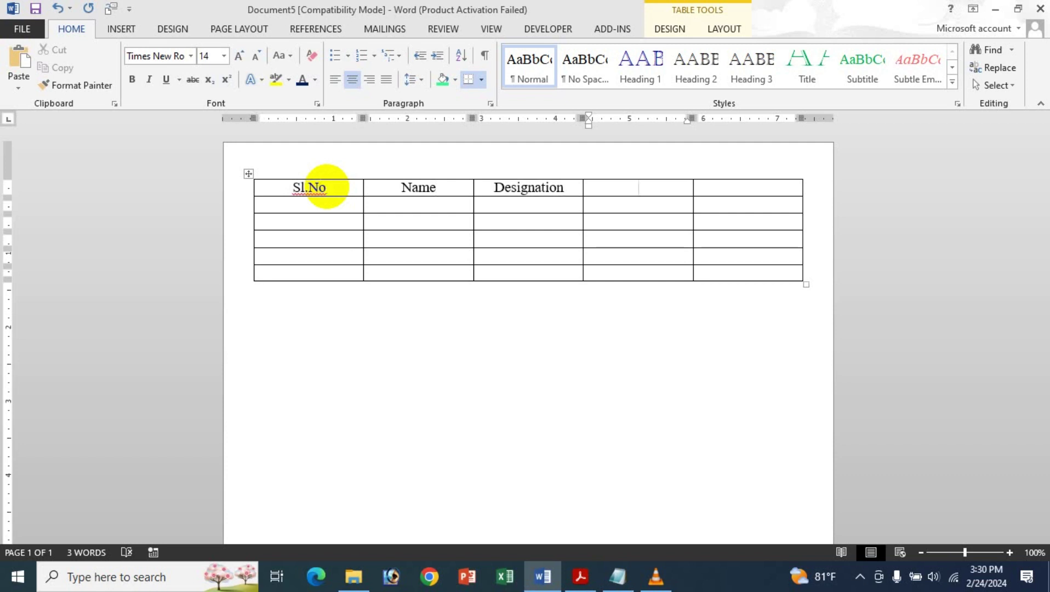
text(Work)
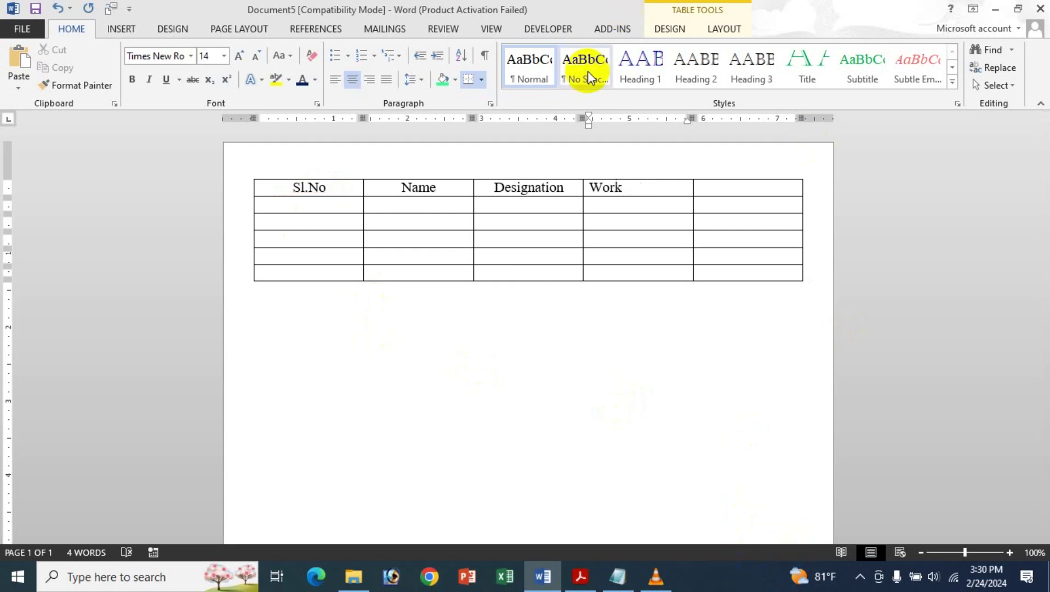
text(in)
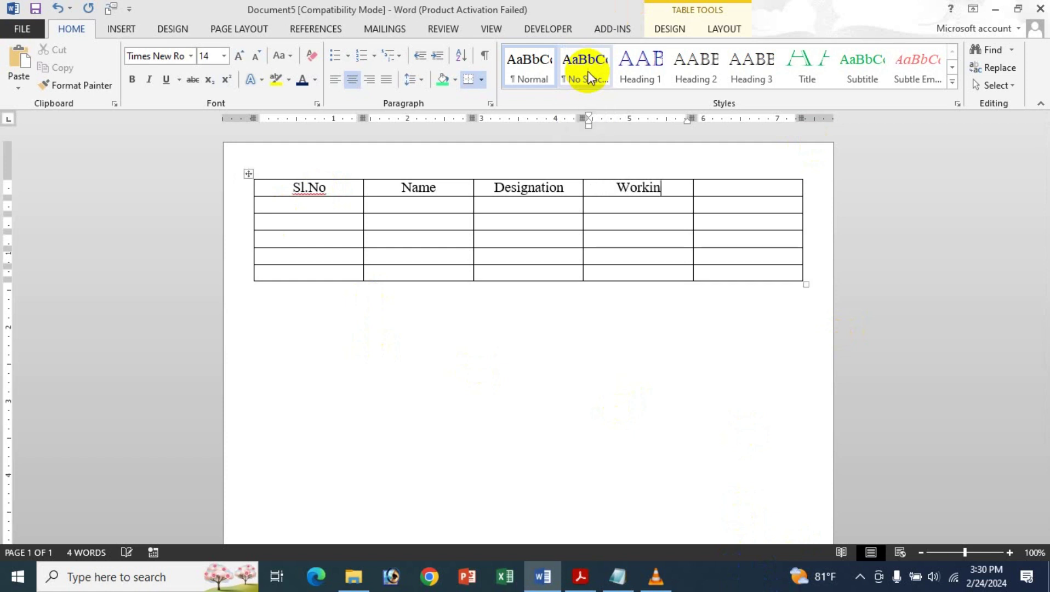
text(g Area)
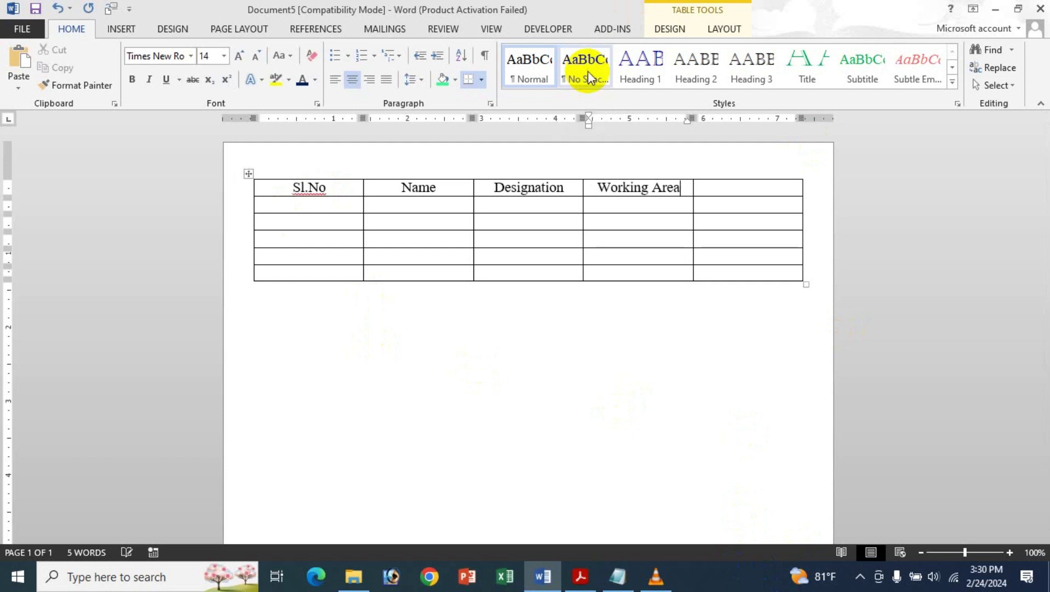
key(Tab)
text(Department)
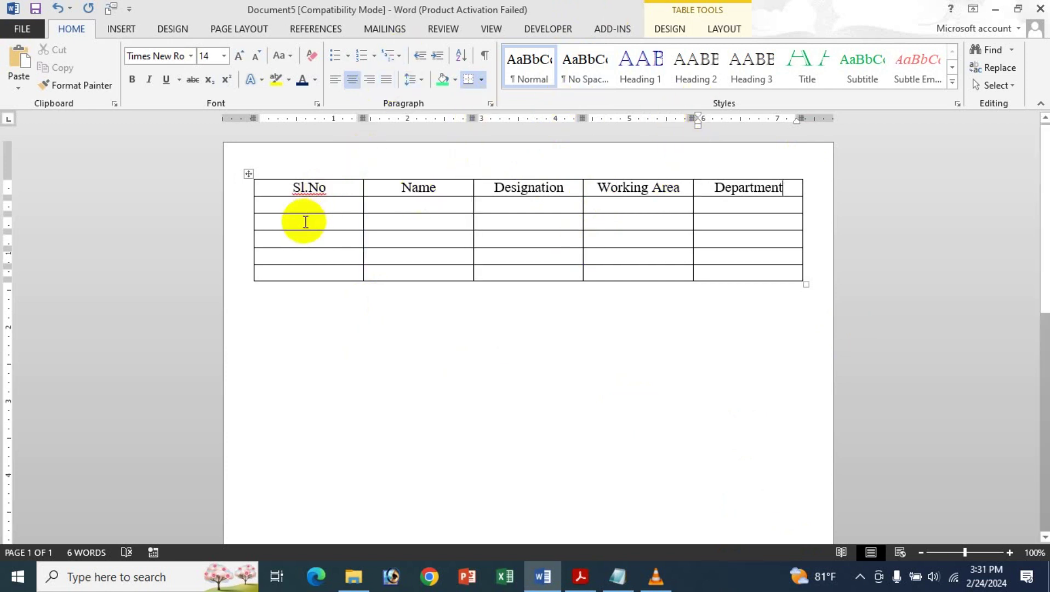
Make the table's heading row bold and centred, and shade its cells bright green
click(905, 191)
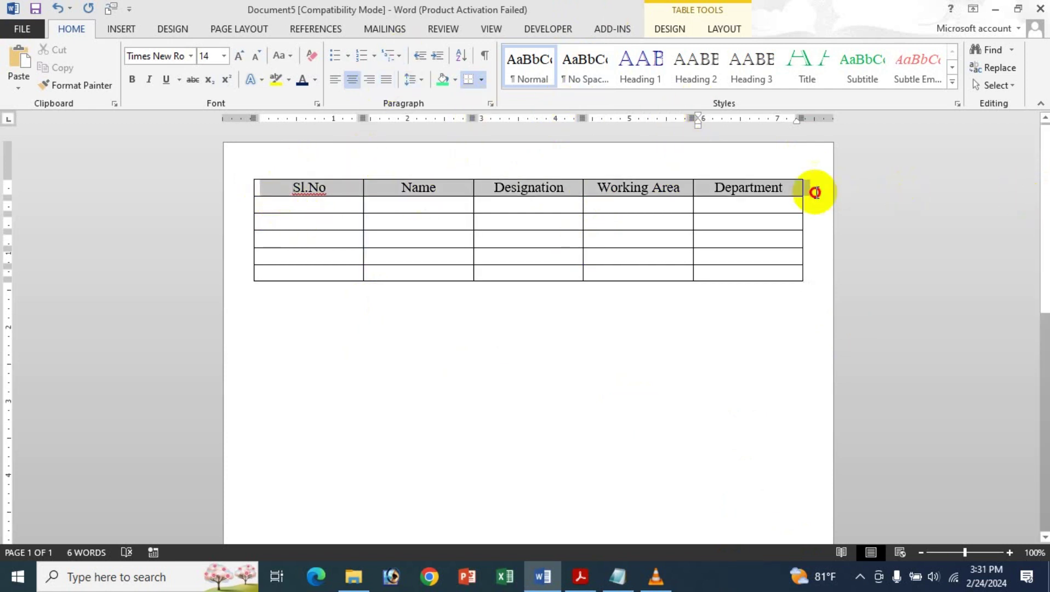
click(133, 80)
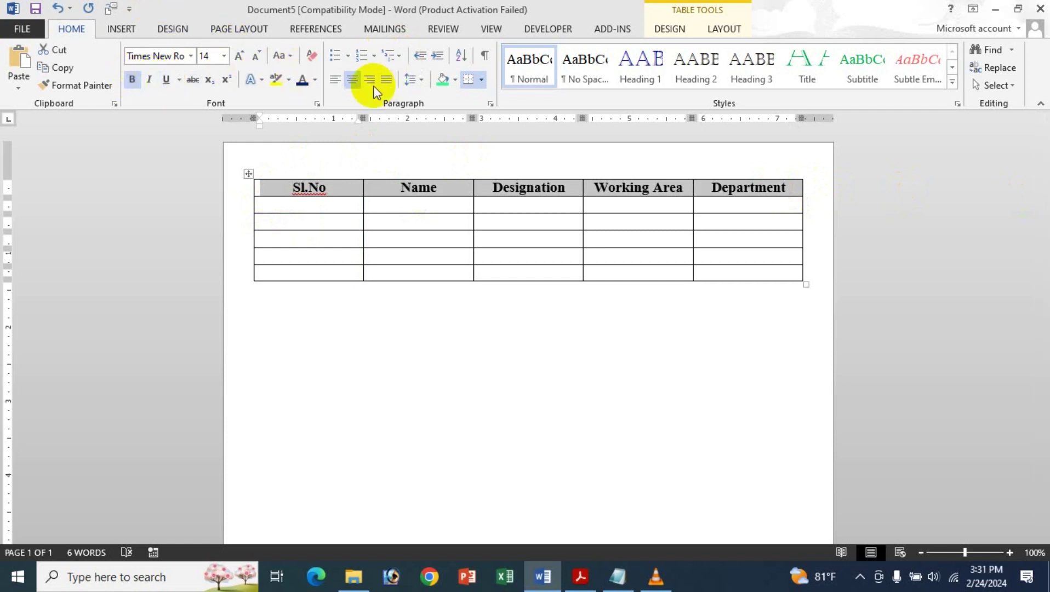
click(357, 79)
click(356, 79)
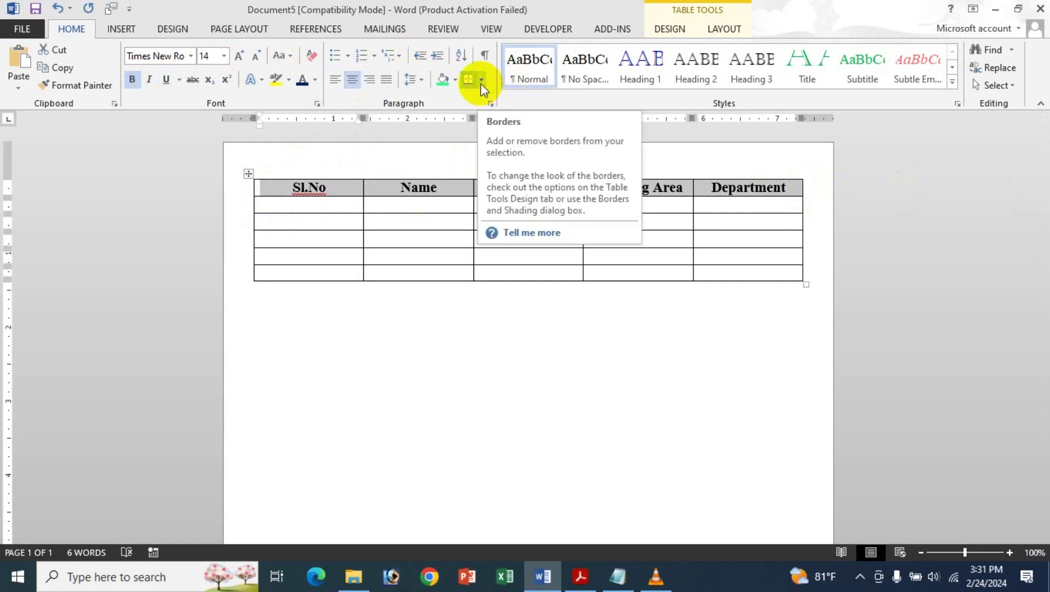
click(455, 79)
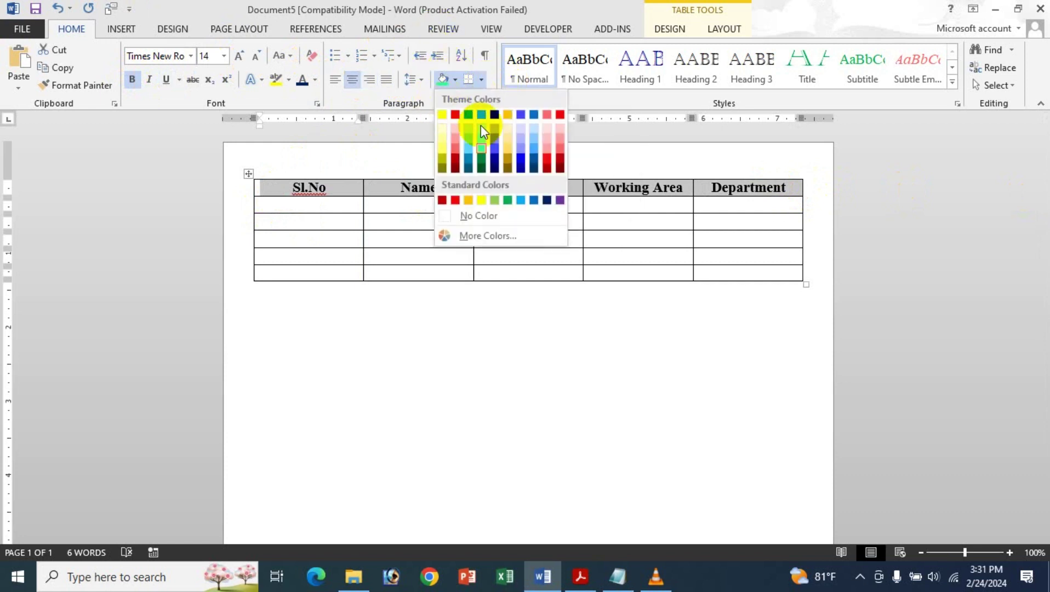
click(480, 148)
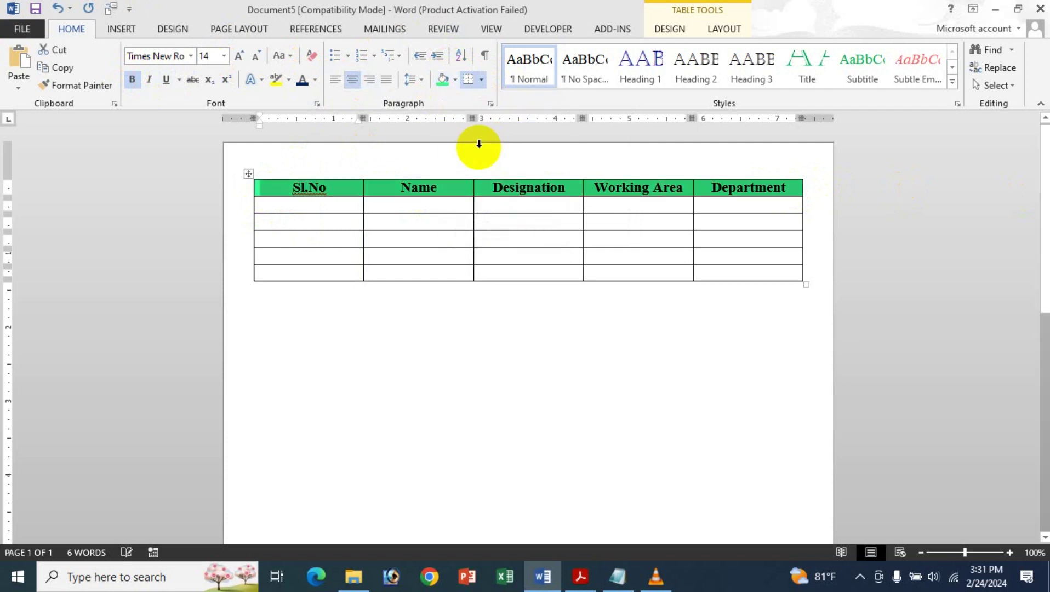
click(436, 204)
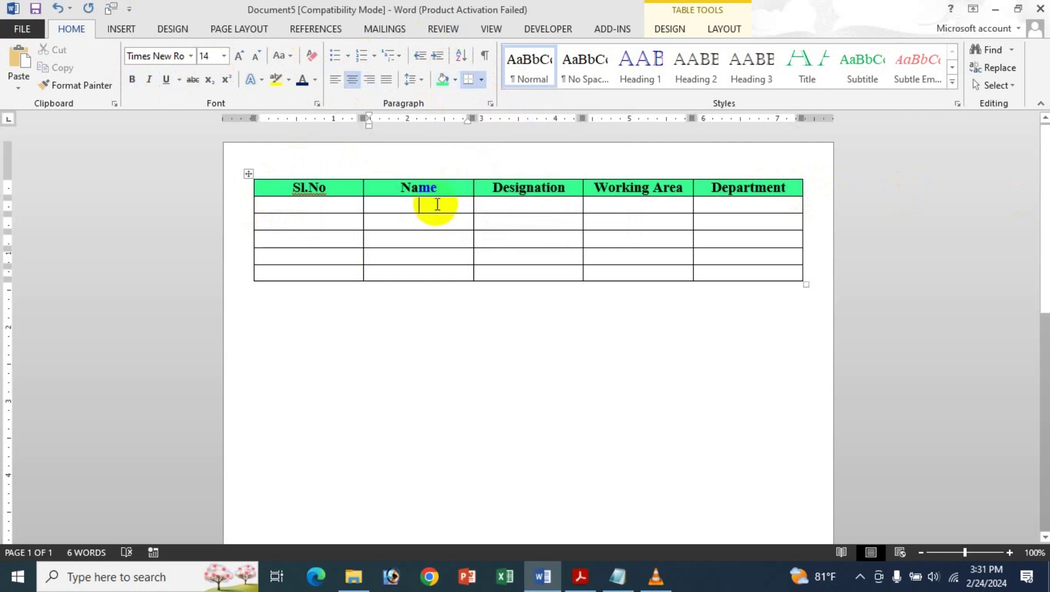
click(329, 208)
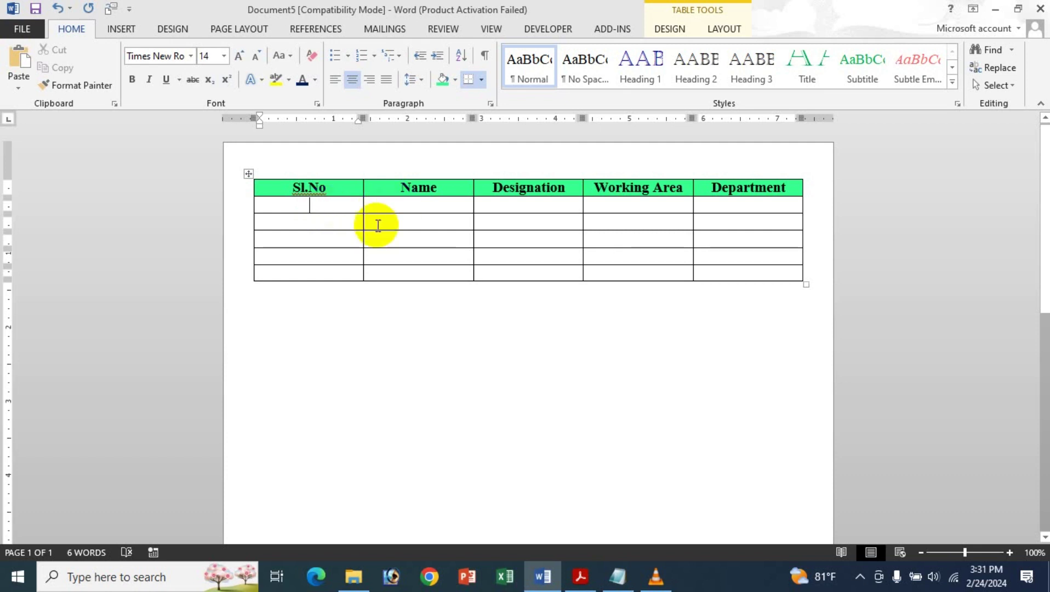
click(436, 205)
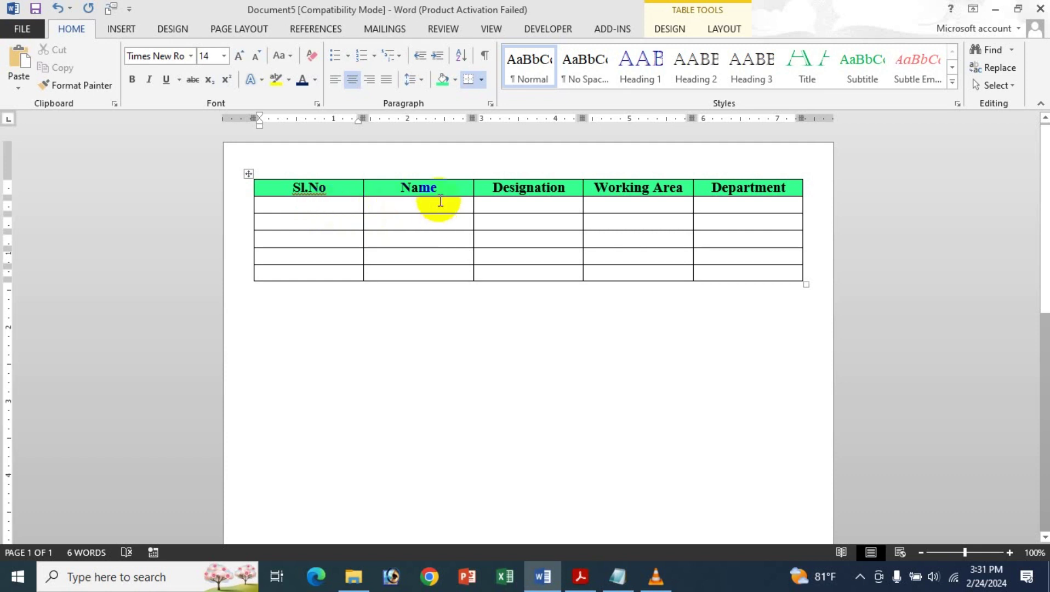
Place the cursor in the first empty cell under Designation and make sure Developer is enabled among the ribbon's main tabs in Word Options
click(516, 205)
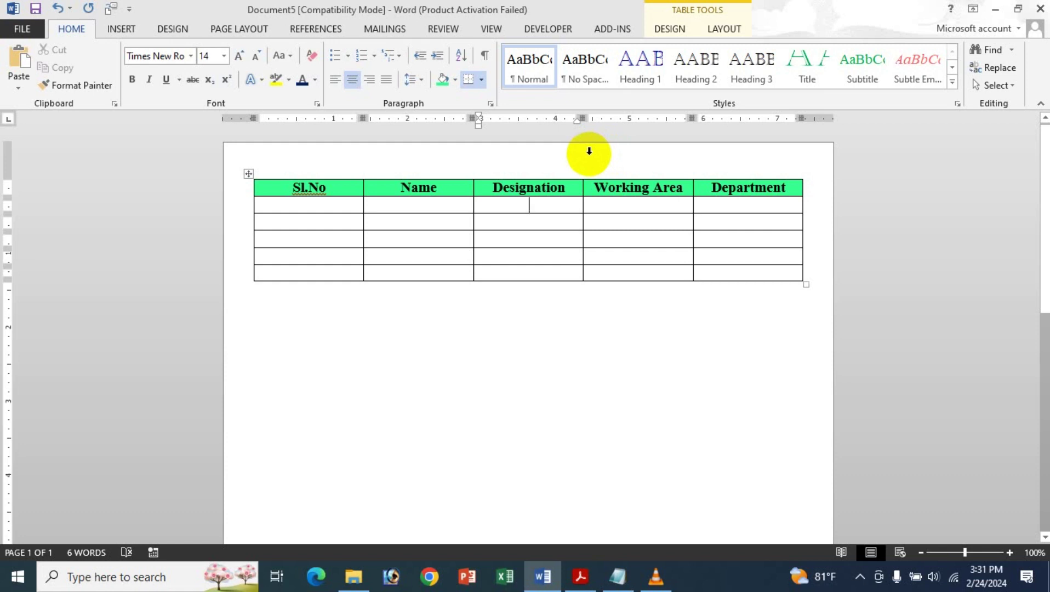
click(549, 27)
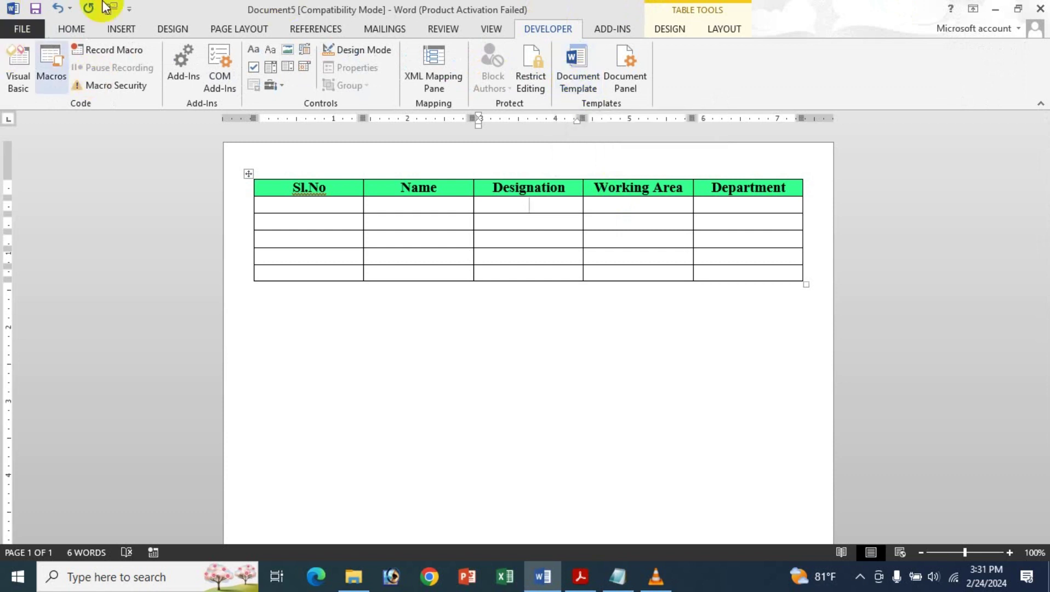
click(10, 25)
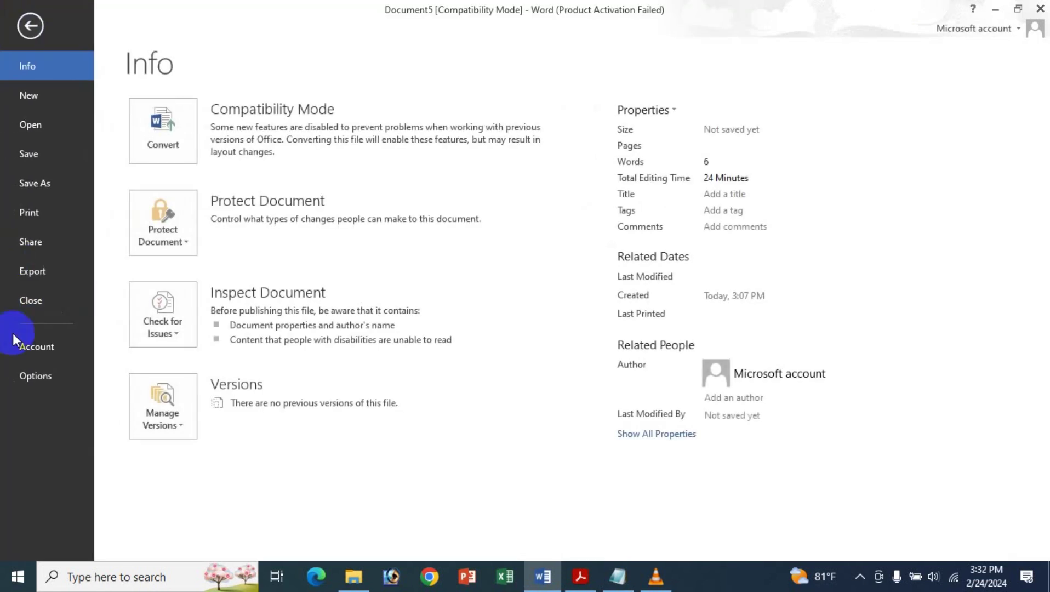
click(35, 375)
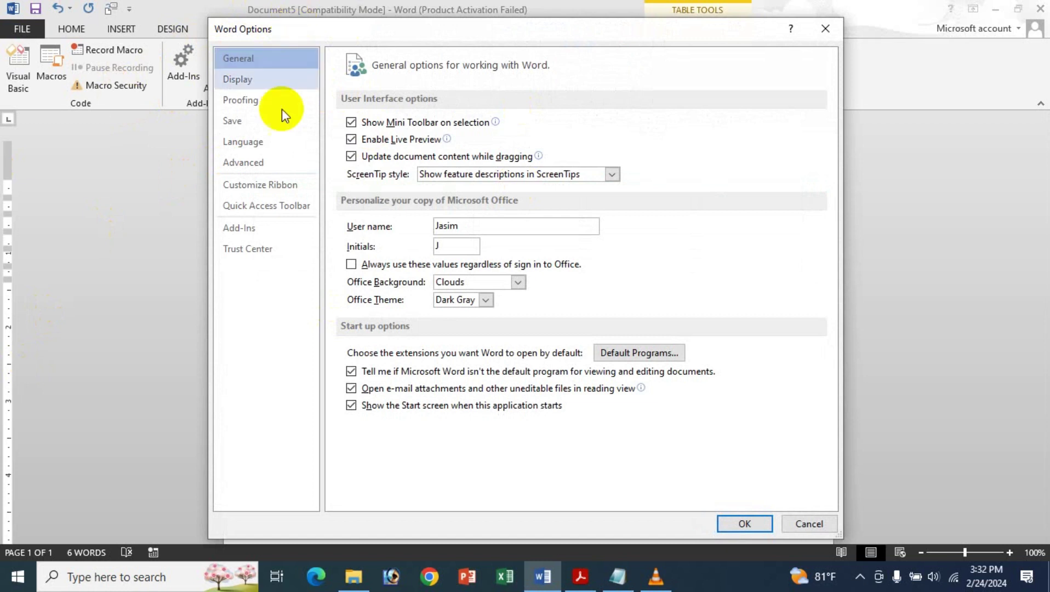
click(280, 192)
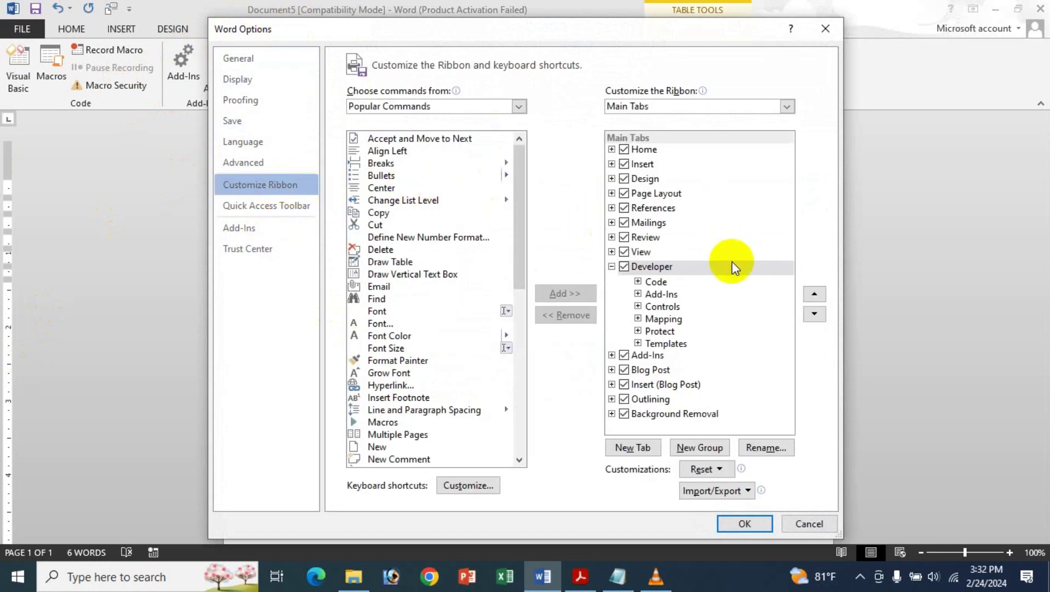
click(636, 267)
click(624, 266)
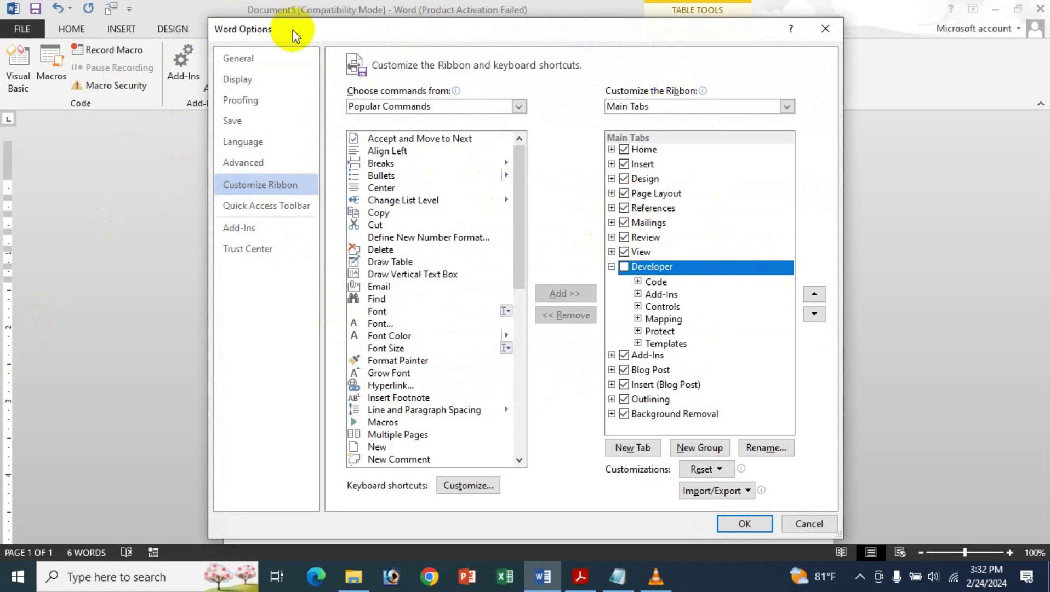
click(624, 267)
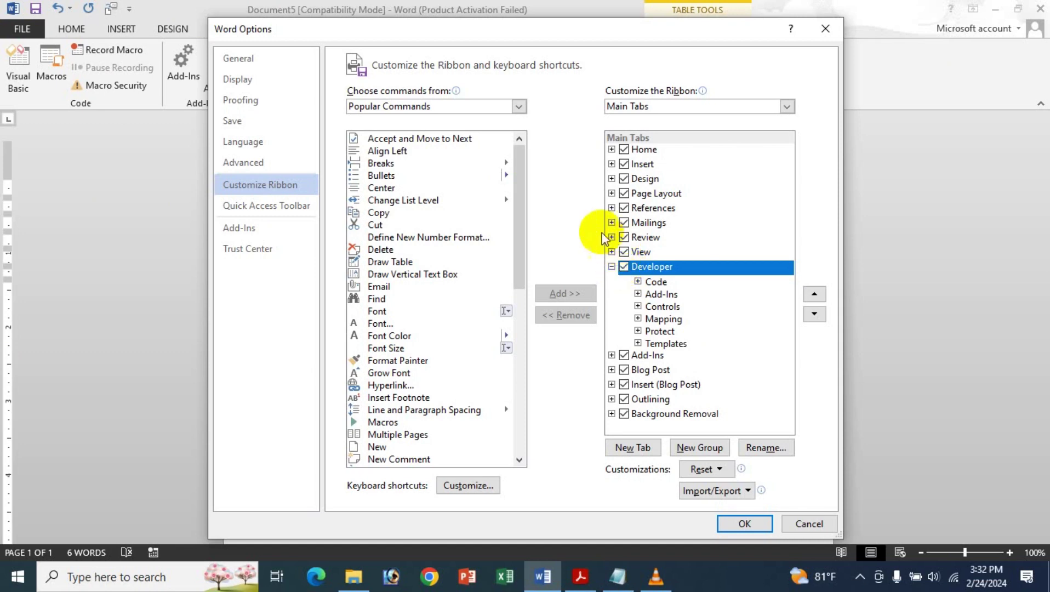
click(743, 523)
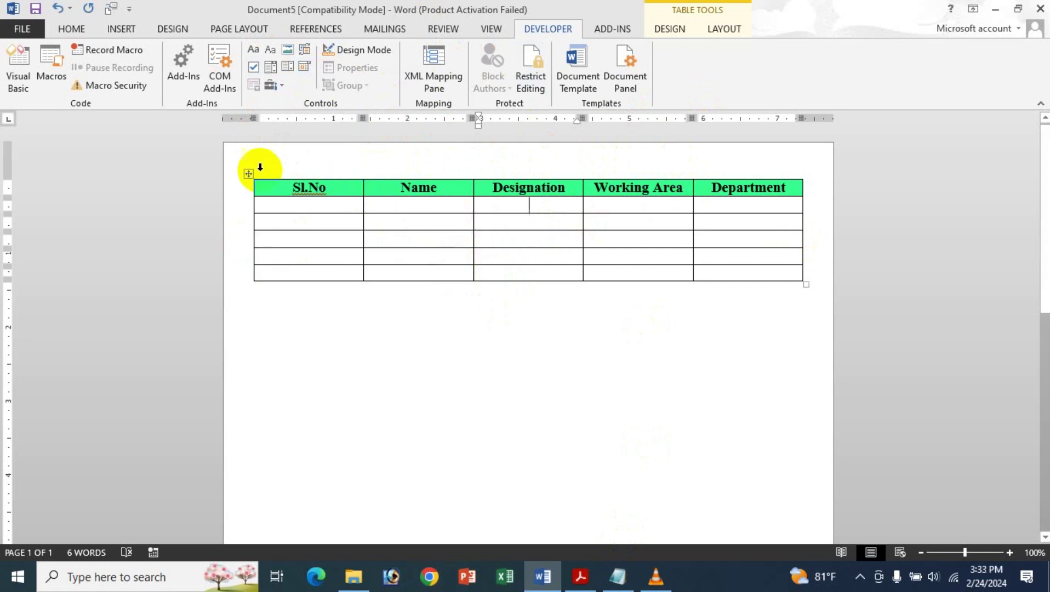
click(311, 62)
click(592, 214)
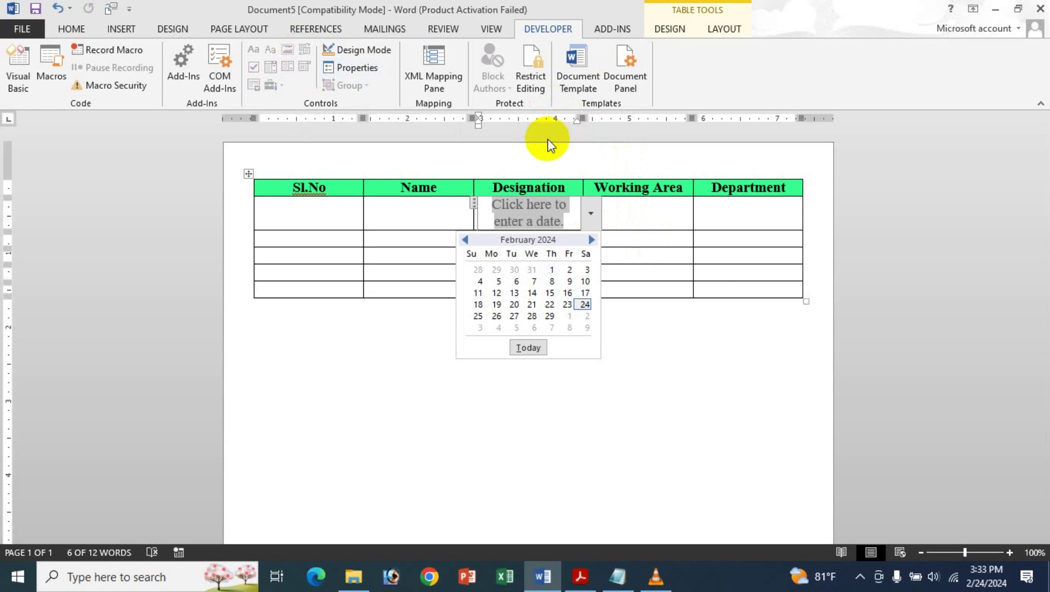
key(ctrl+z)
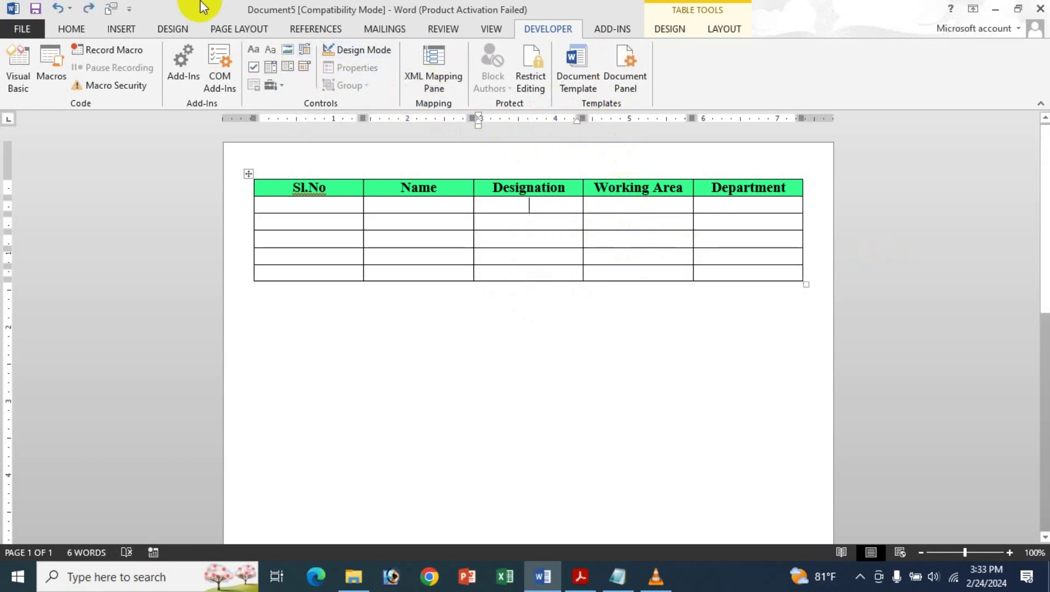
Insert a drop-down list content control in the first cell under Designation and add CEO as a choice in its properties
click(289, 68)
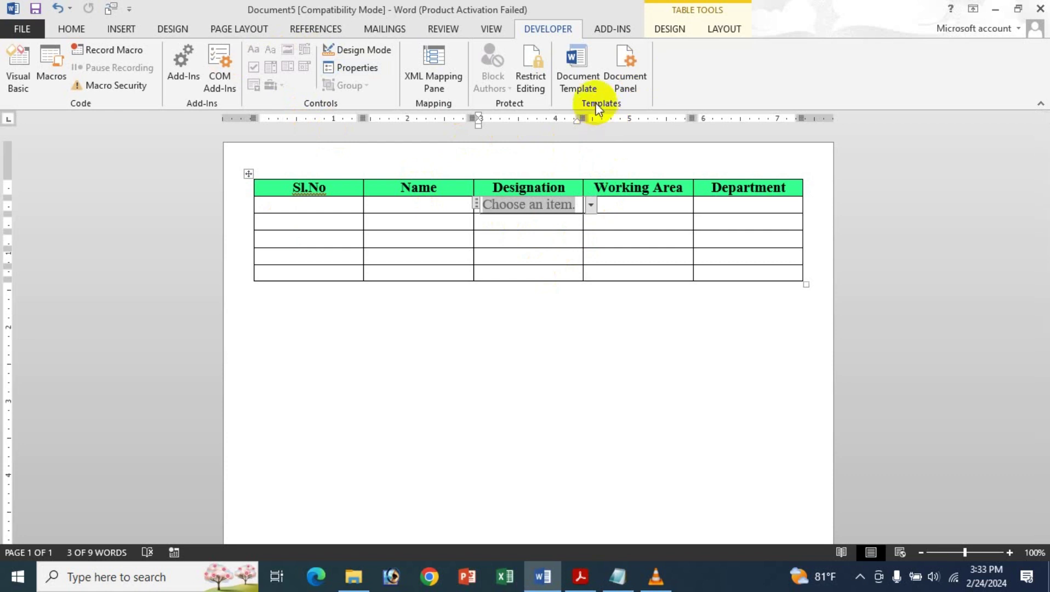
click(350, 67)
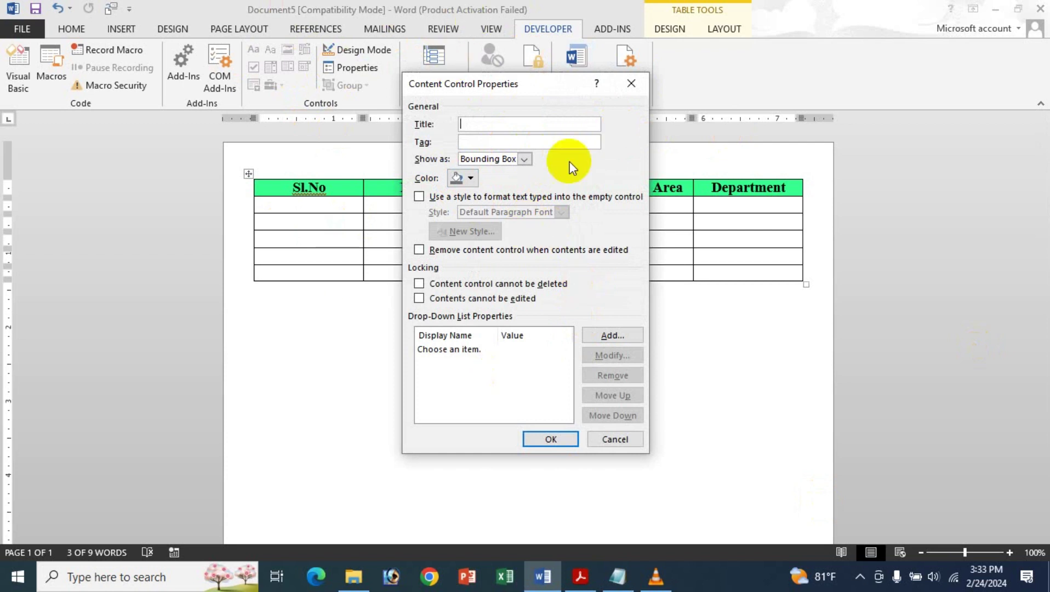
click(627, 337)
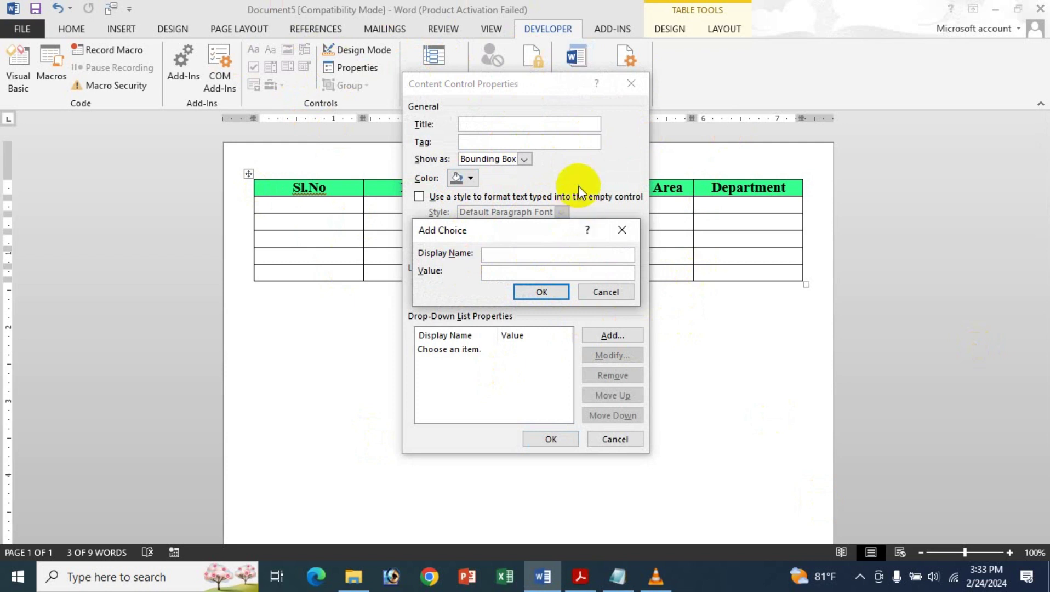
text(CEO)
key(Return)
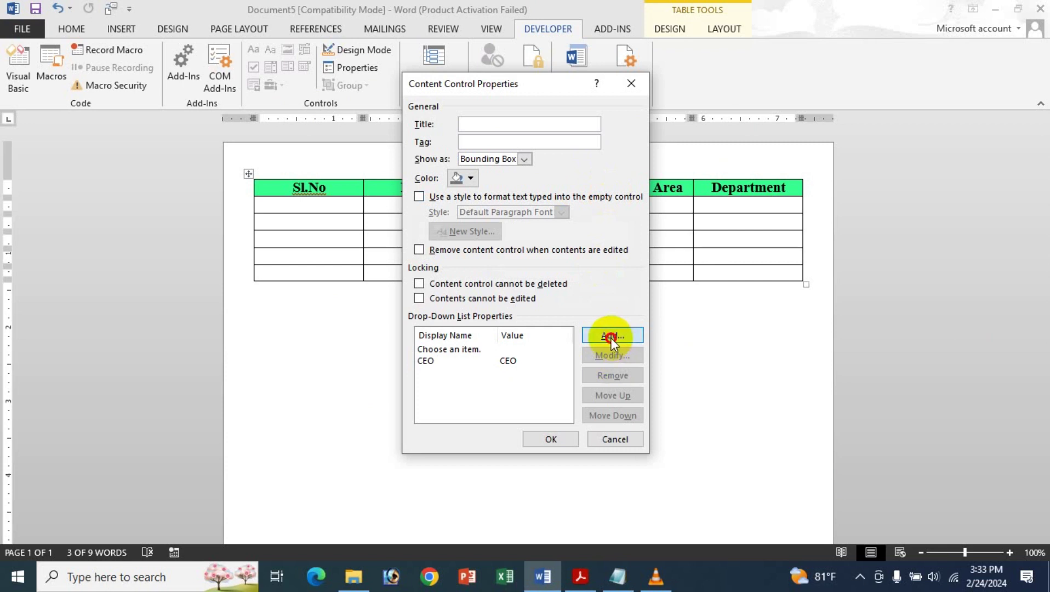
Add Digital Marketer and Marketing Manager as further choices of the Designation drop-down list
click(611, 338)
text(Digit)
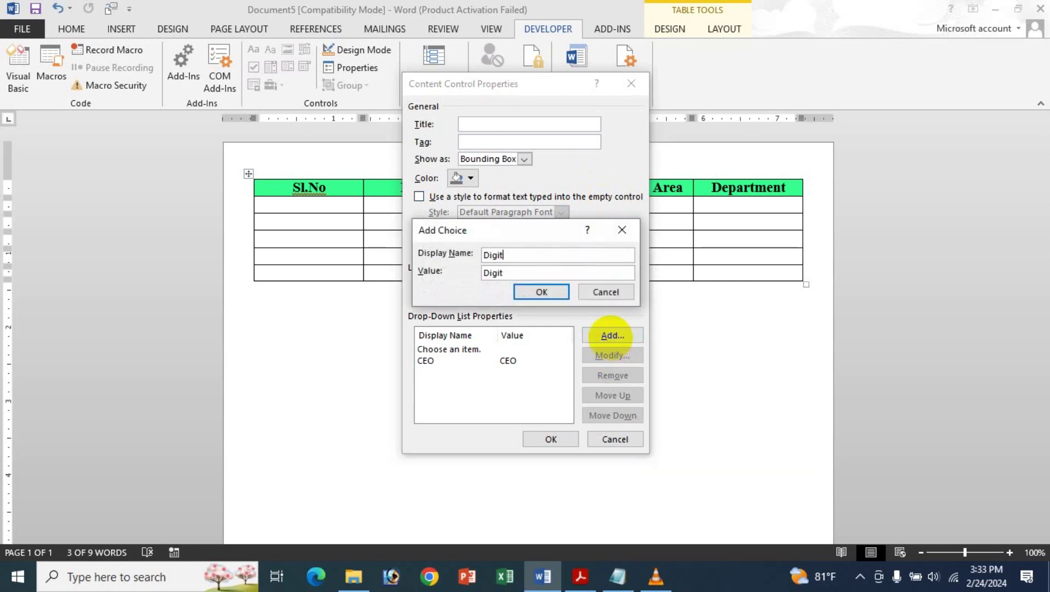
text(al Marketer)
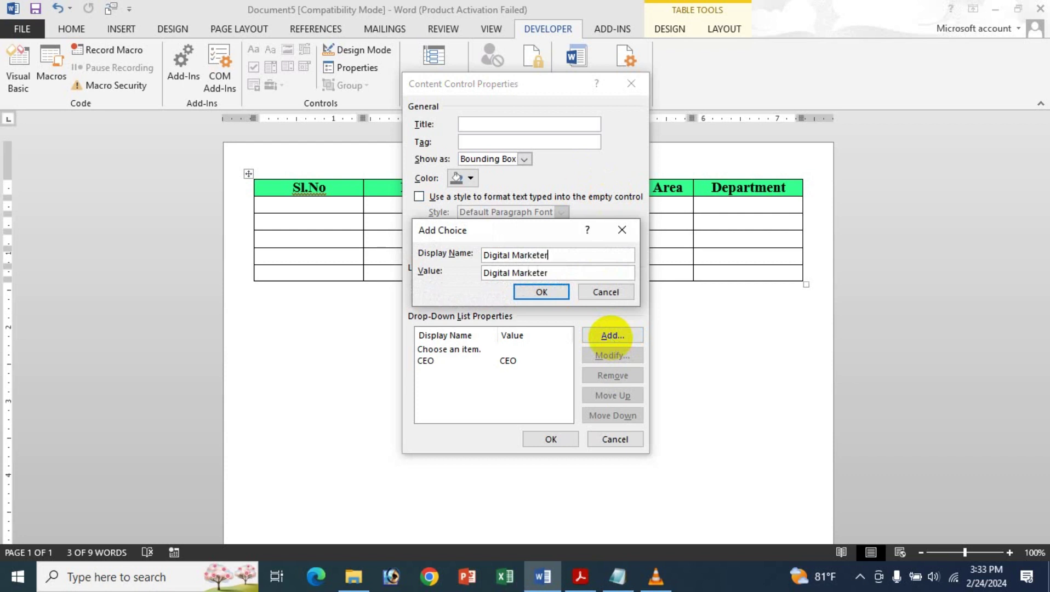
key(Return)
click(621, 329)
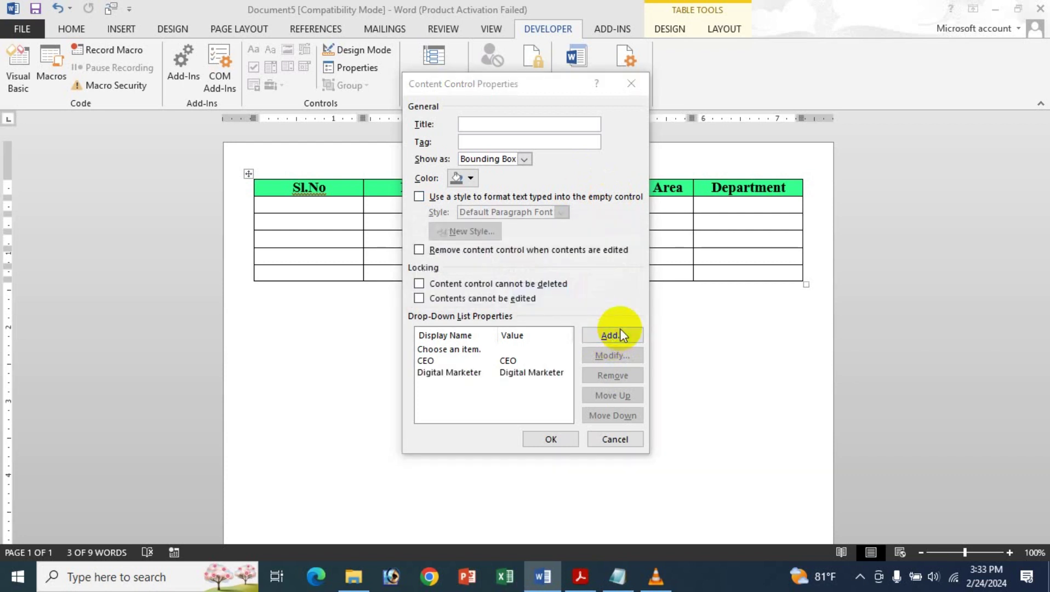
text(Ma)
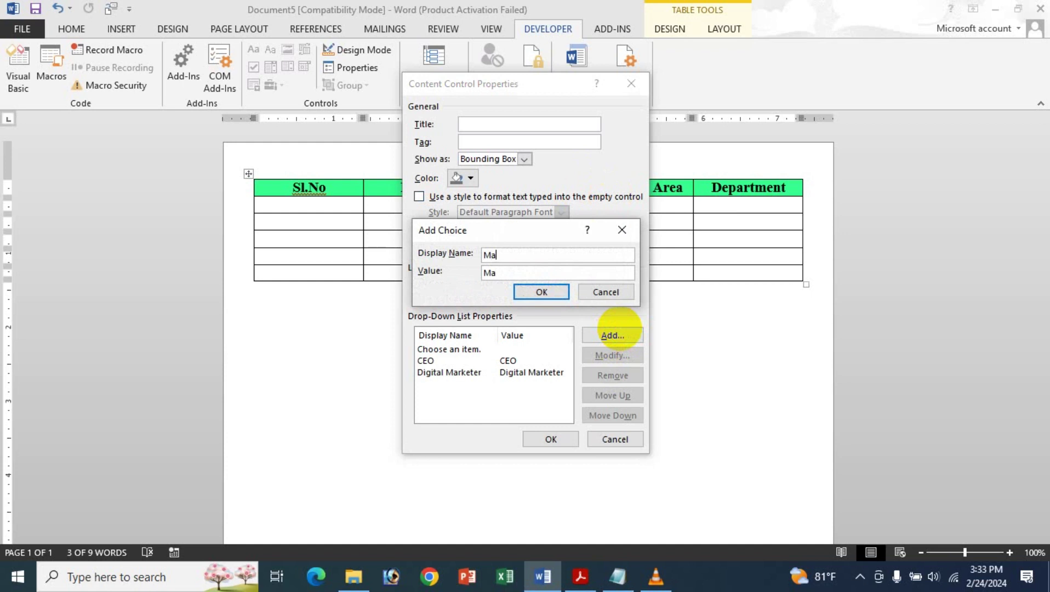
text(rketing Manager)
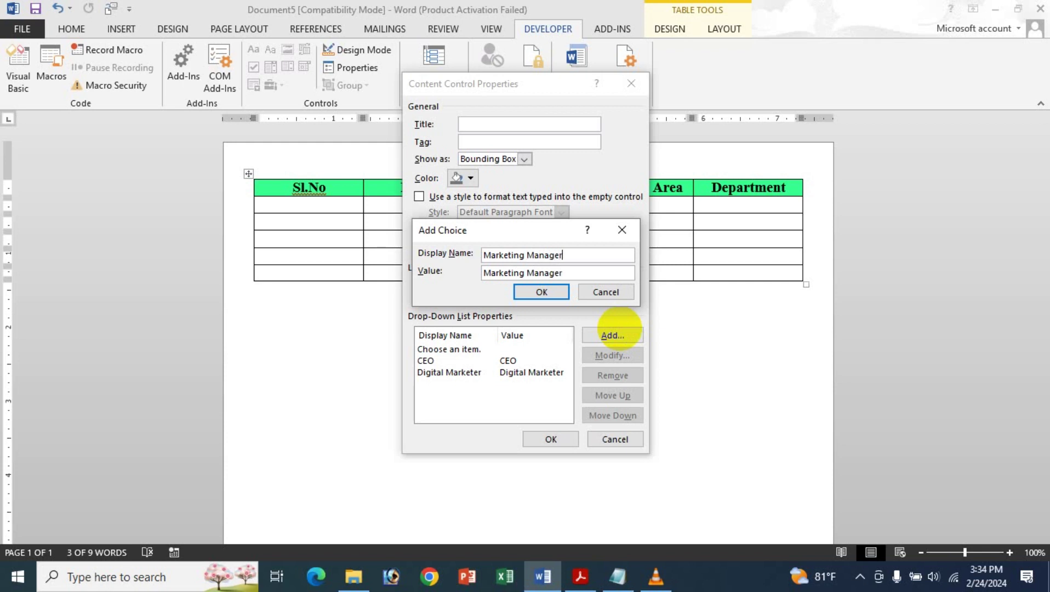
key(Return)
Add Production Manager as a choice of the Designation drop-down list and apply the content control properties
click(613, 334)
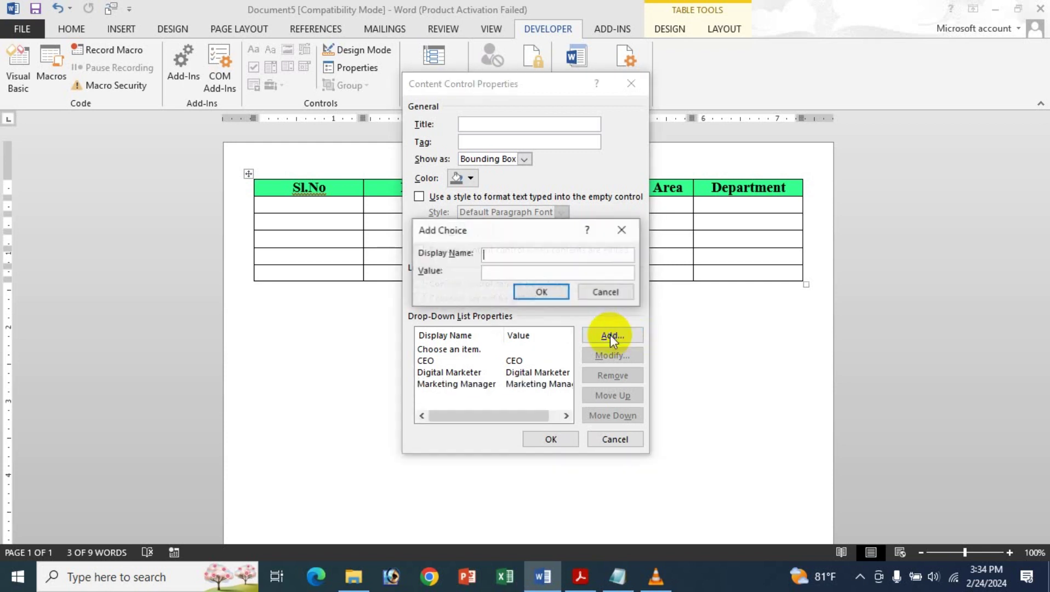
text(Pro)
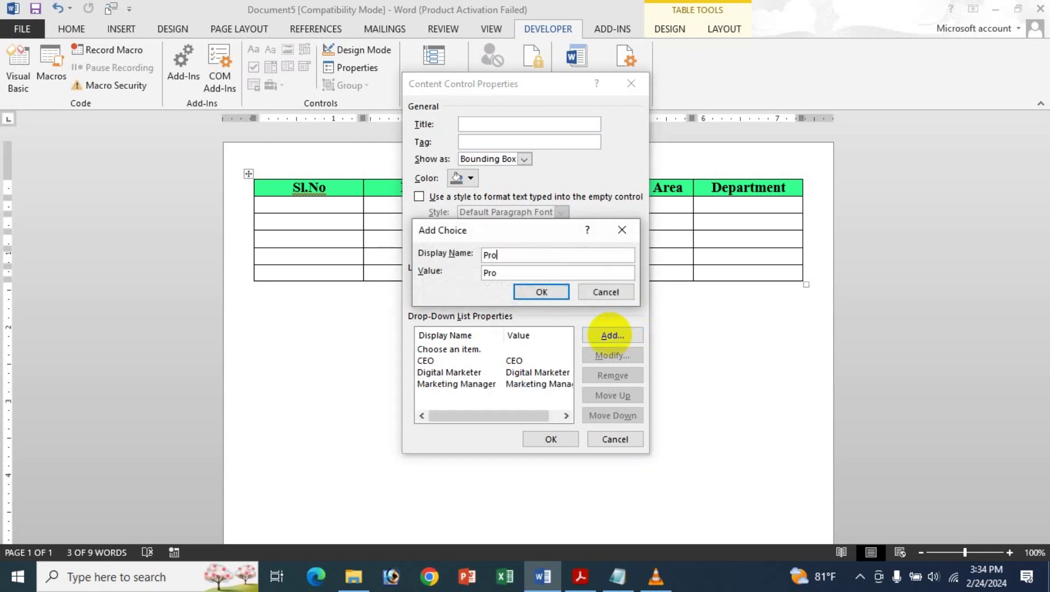
text(duv)
text(tion)
text( Manager)
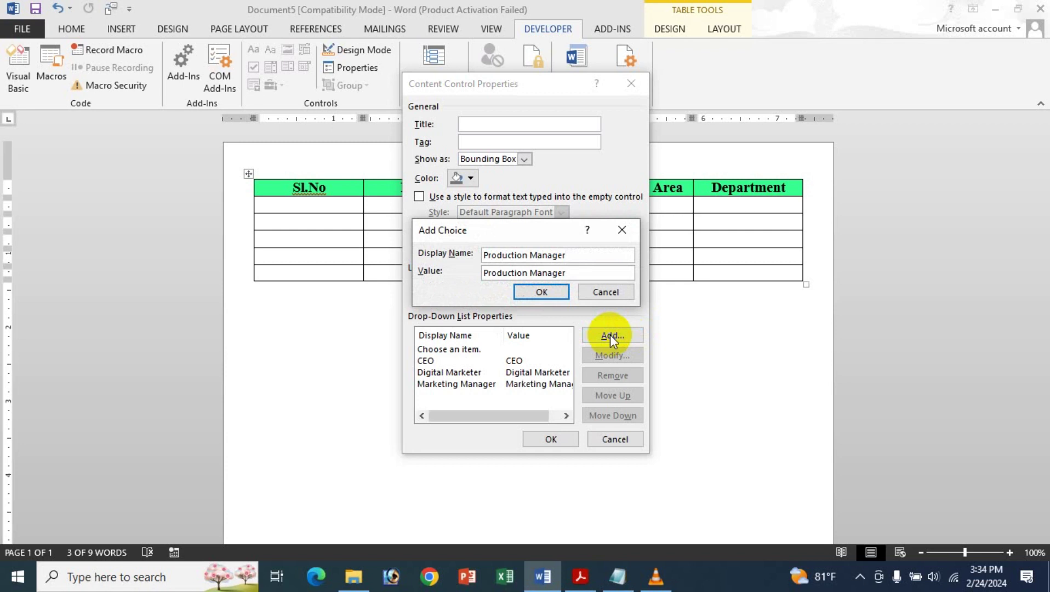
key(Return)
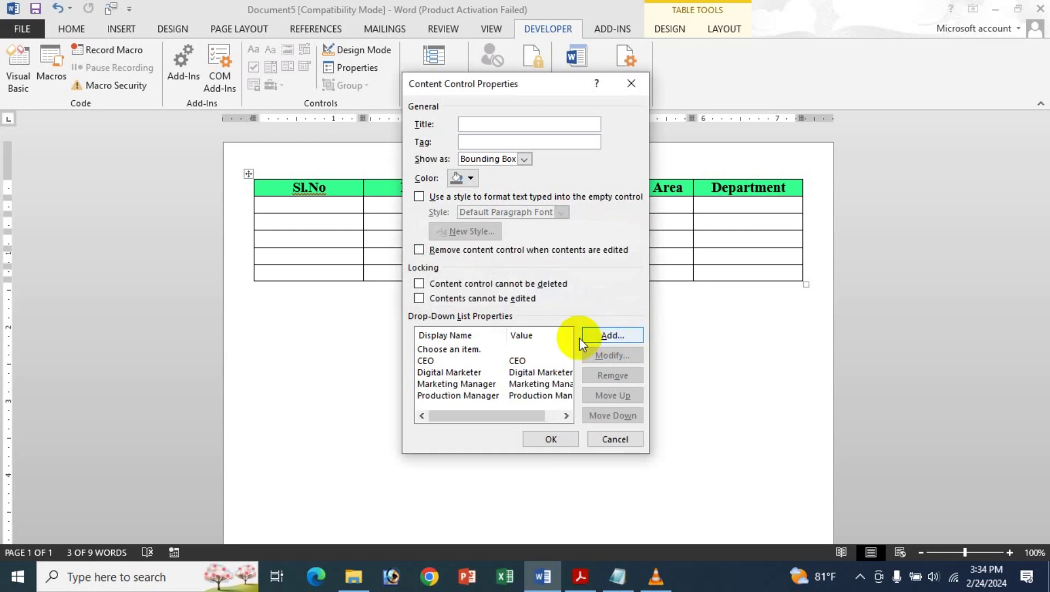
click(573, 437)
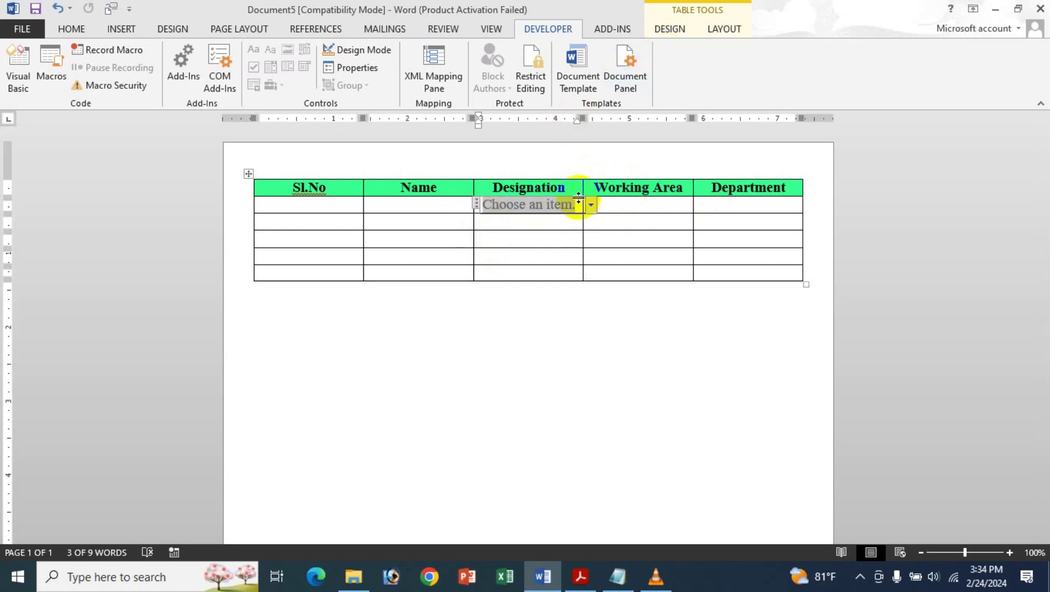
Choose CEO from the drop-down list in the first cell under Designation
click(590, 207)
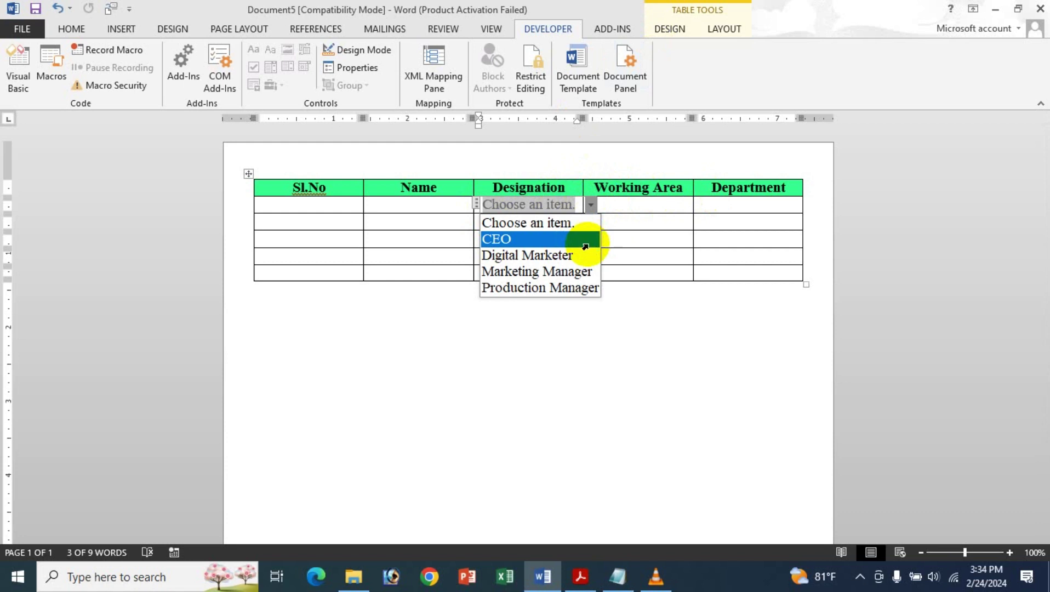
click(586, 240)
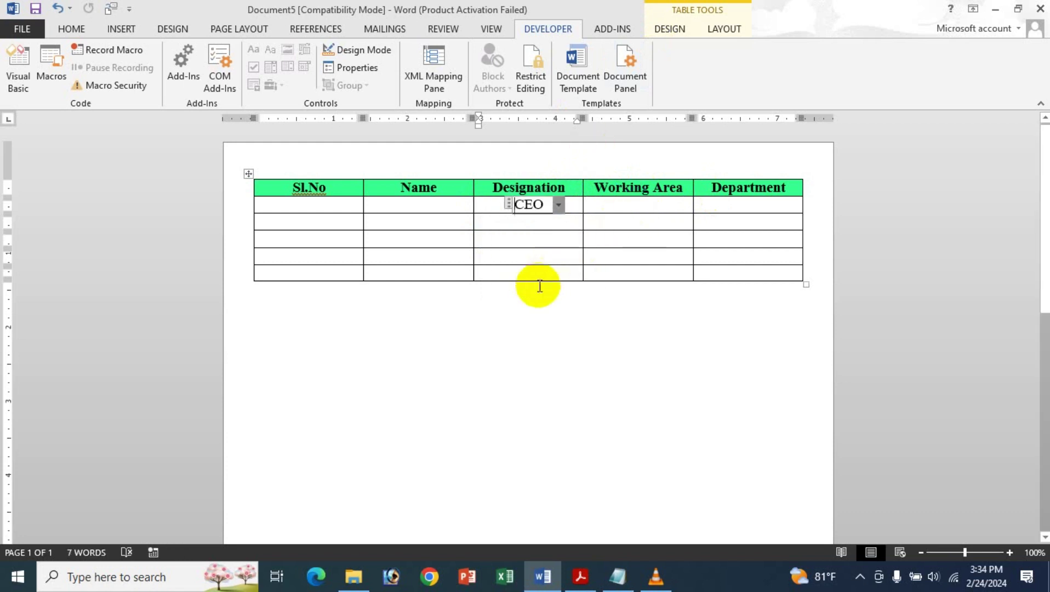
click(510, 203)
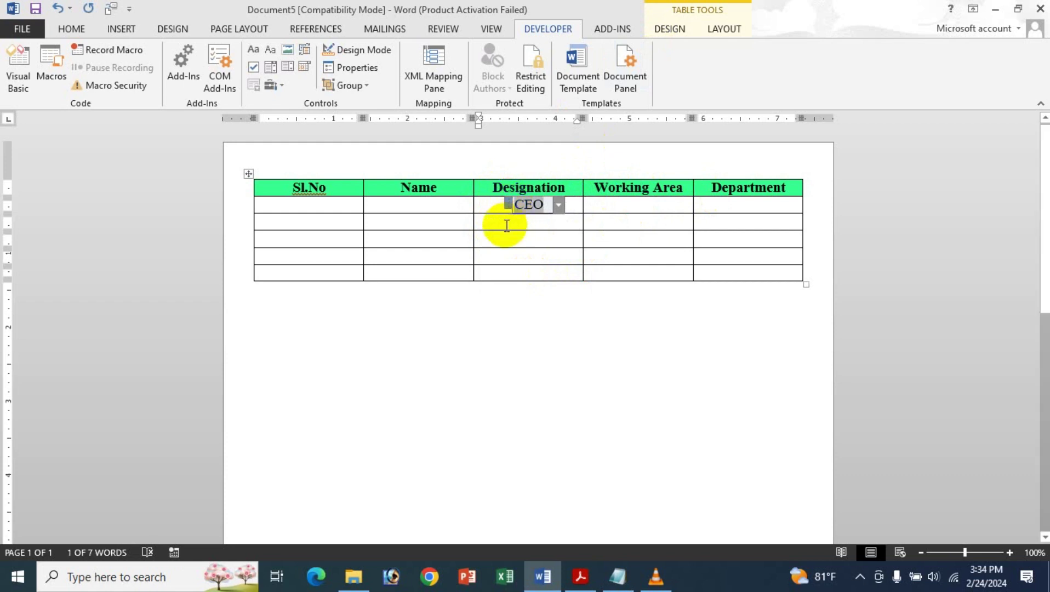
drag(501, 225, 518, 270)
text(https://www.tiktok.com/@hirapanna859 https://www.tiktok.com/@hirapanna859 https://www.tiktok.com/@hirapanna859 https://www.tiktok.com/@hirapanna859)
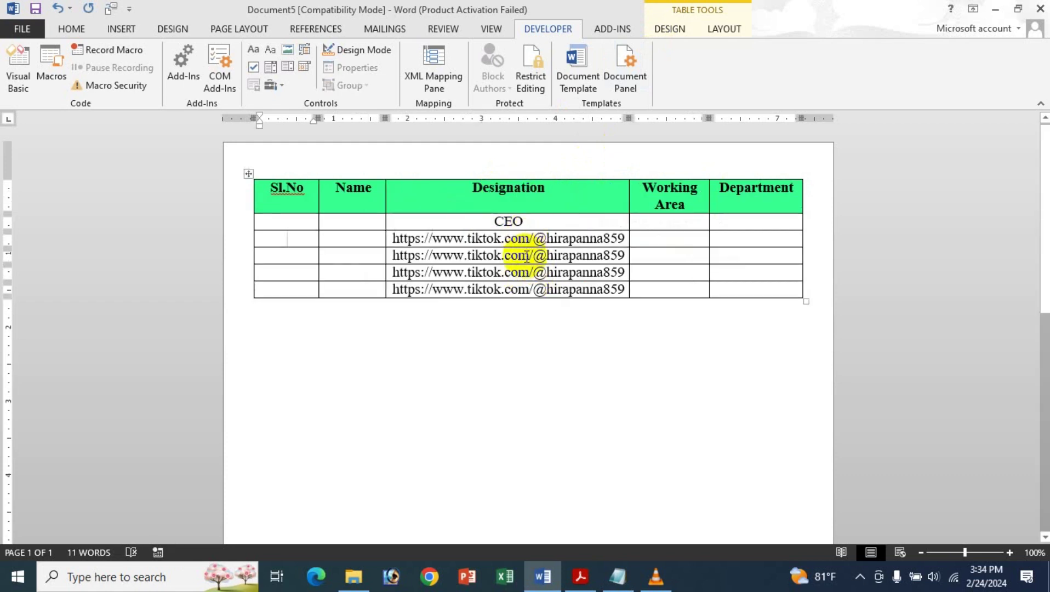
key(ctrl+z)
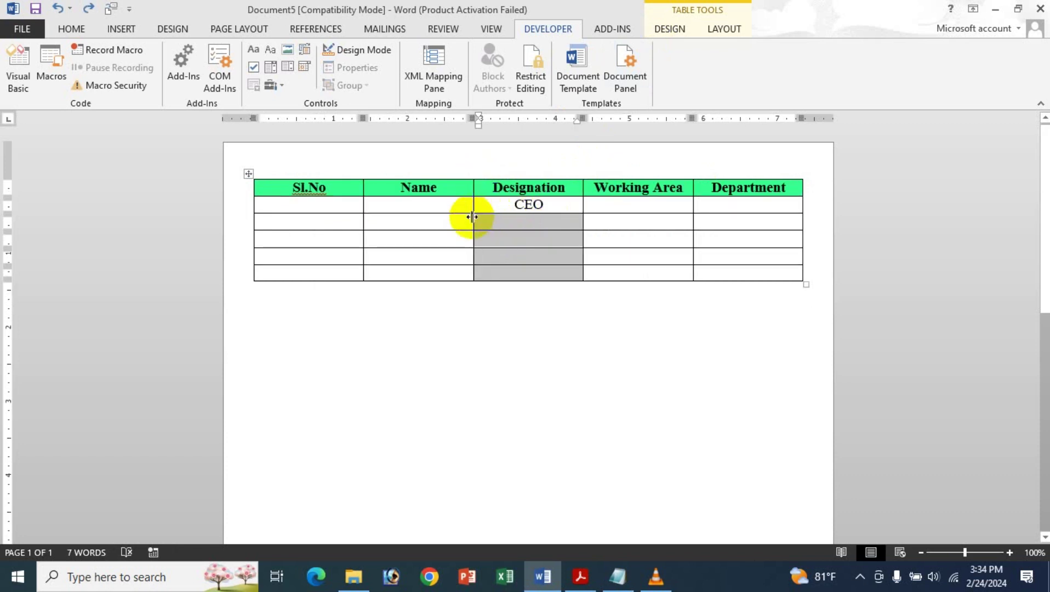
Copy the CEO drop-down control into the four empty Designation cells below it
click(540, 204)
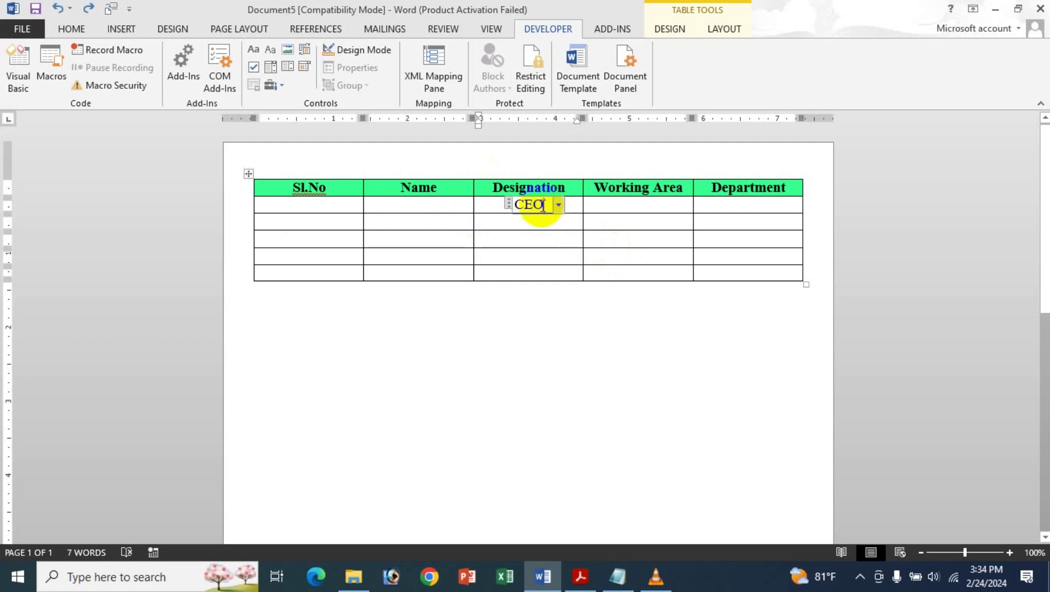
click(509, 205)
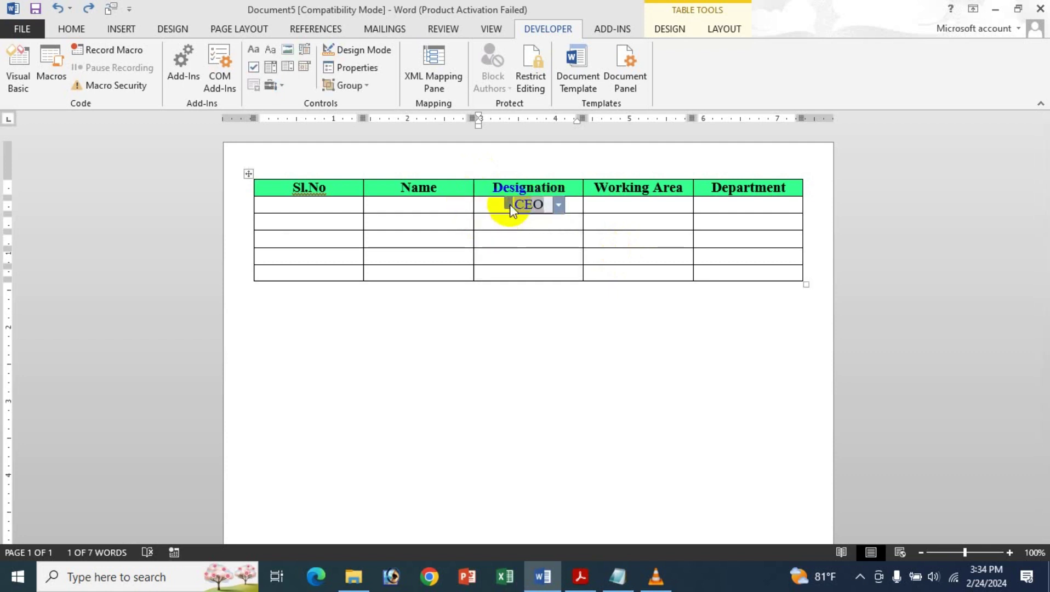
key(ctrl+c)
drag(514, 222, 535, 276)
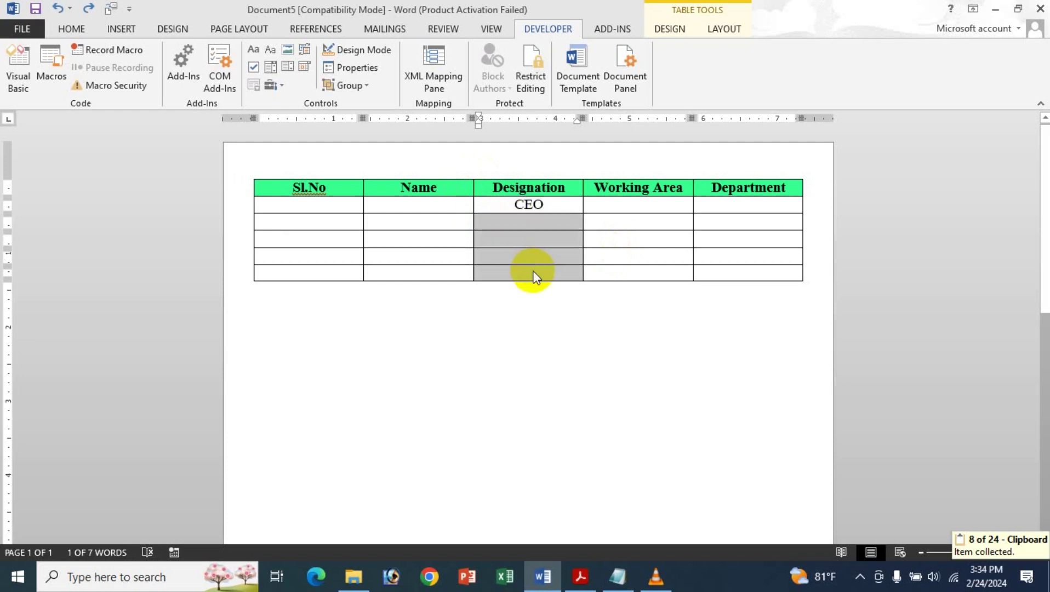
key(ctrl+v)
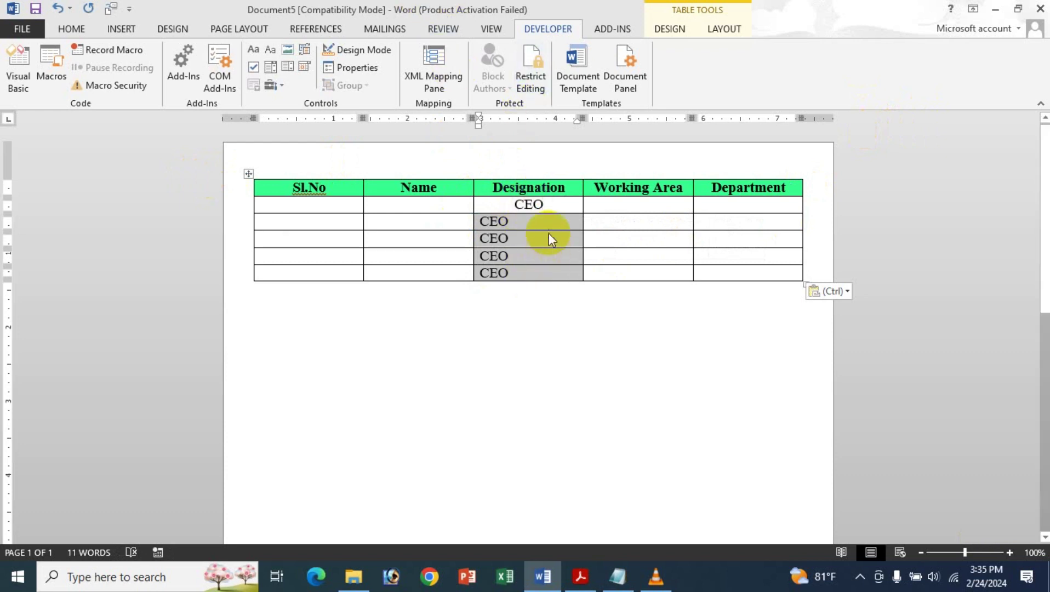
Undo the pasting of the drop-down controls and the CEO selection in the first Designation cell
key(ctrl+z)
key(ctrl+z)
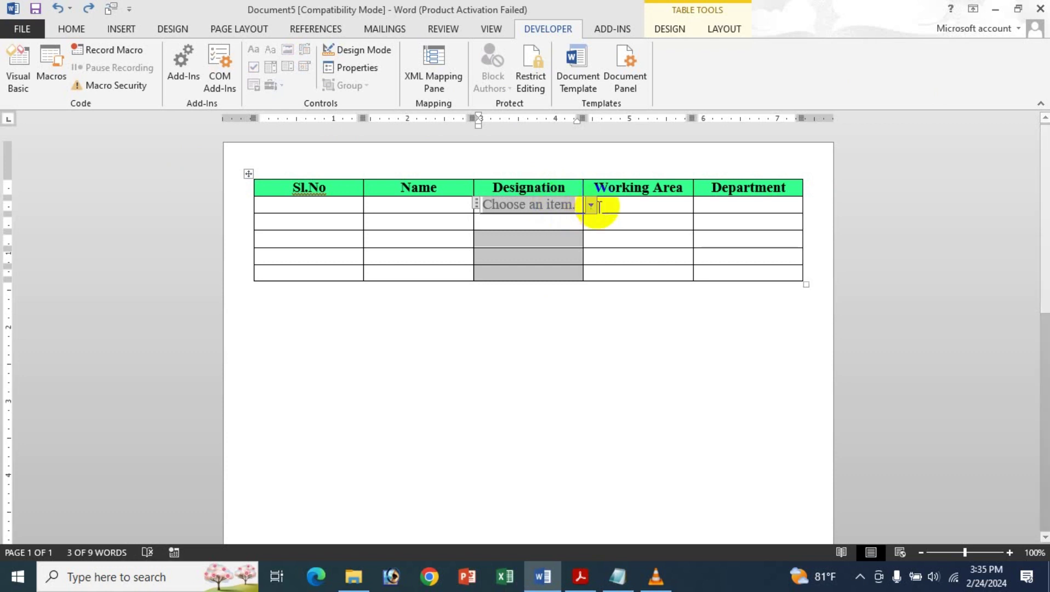
click(550, 243)
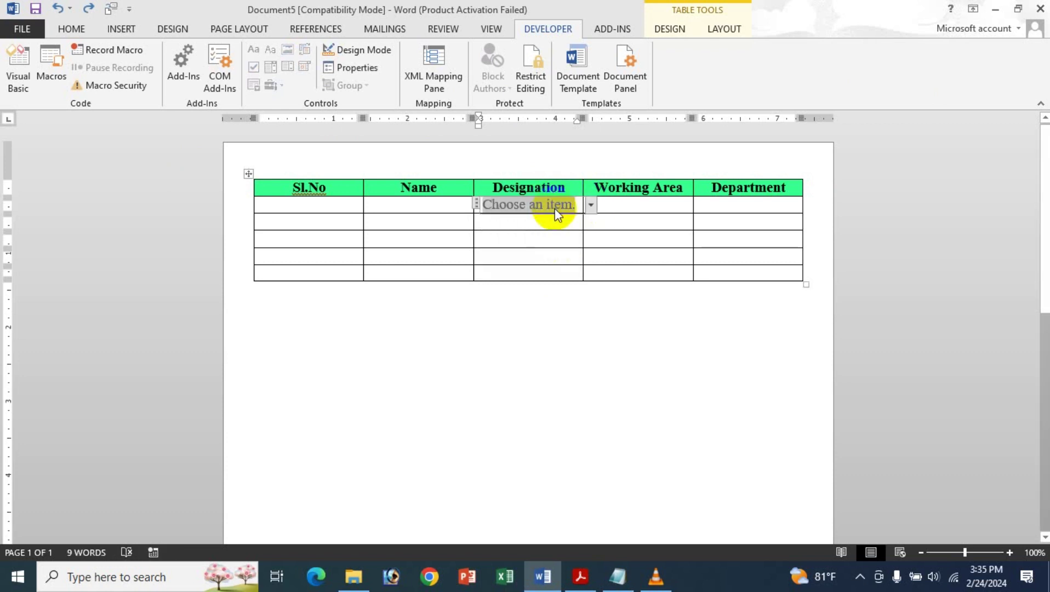
Copy the unfilled drop-down control from the first Designation cell into the four empty cells below it
click(555, 211)
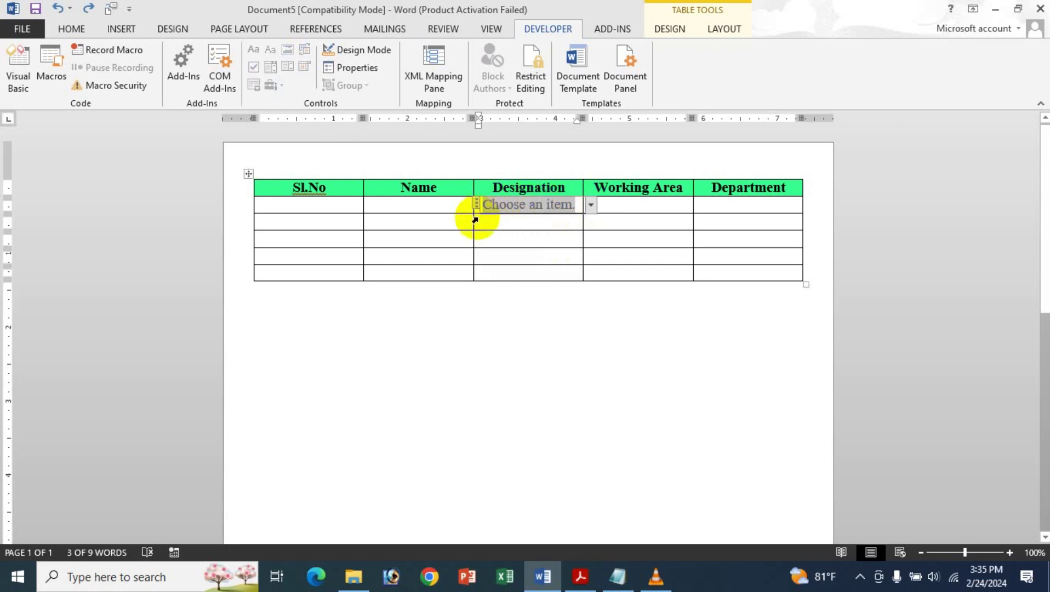
key(ctrl+c)
drag(516, 225, 536, 277)
key(ctrl+v)
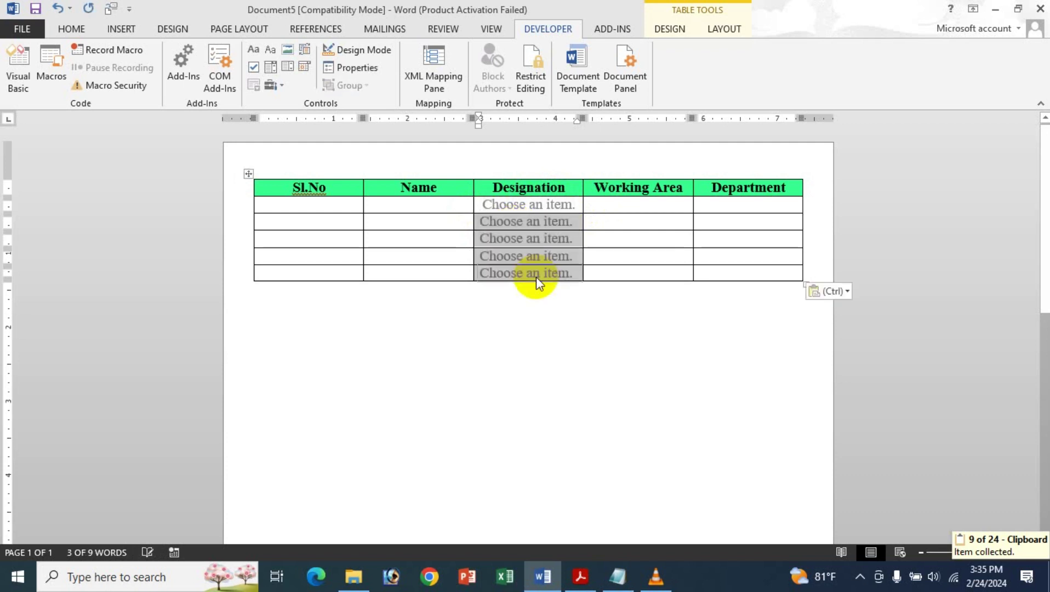
click(530, 238)
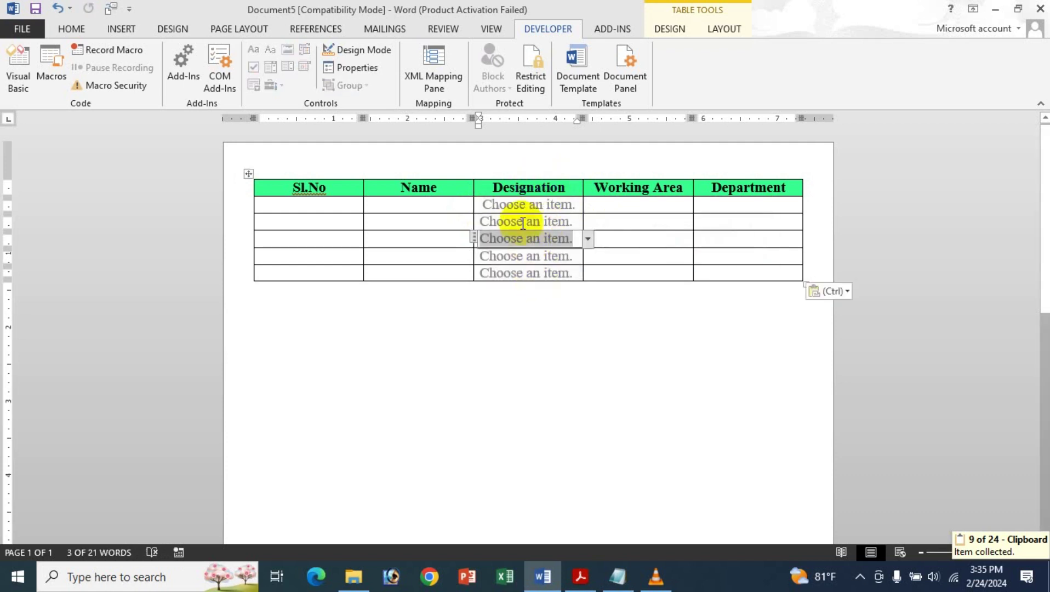
Choose CEO from the drop-down list in the first cell under Designation
click(503, 208)
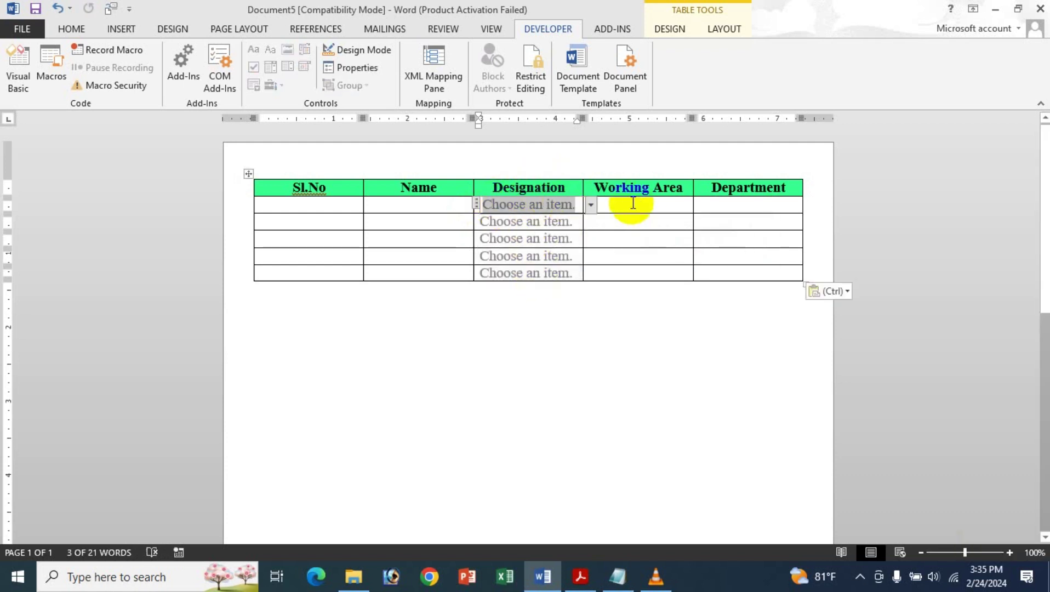
click(589, 210)
click(540, 239)
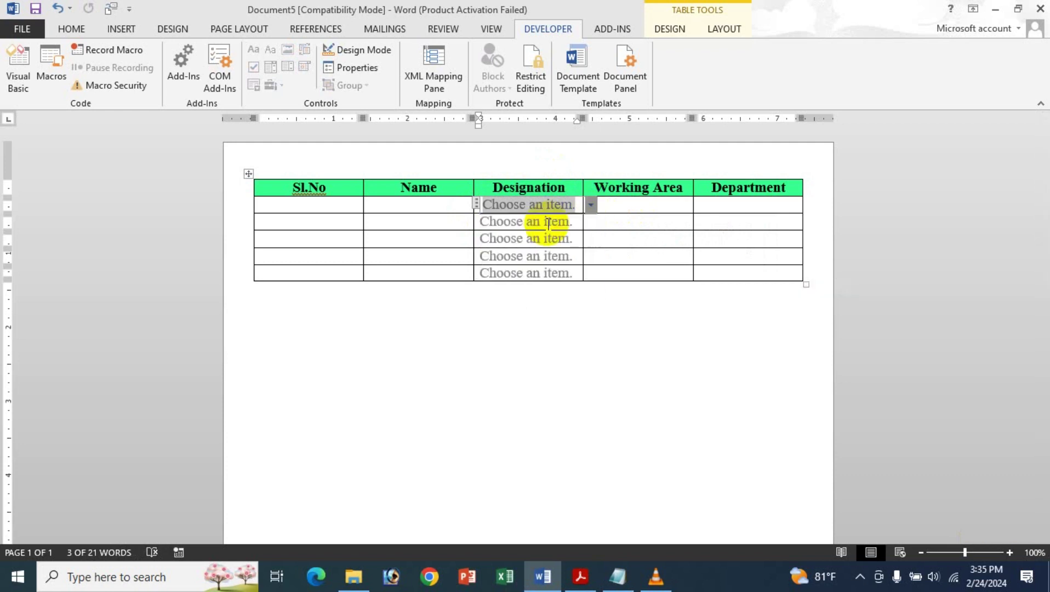
click(547, 221)
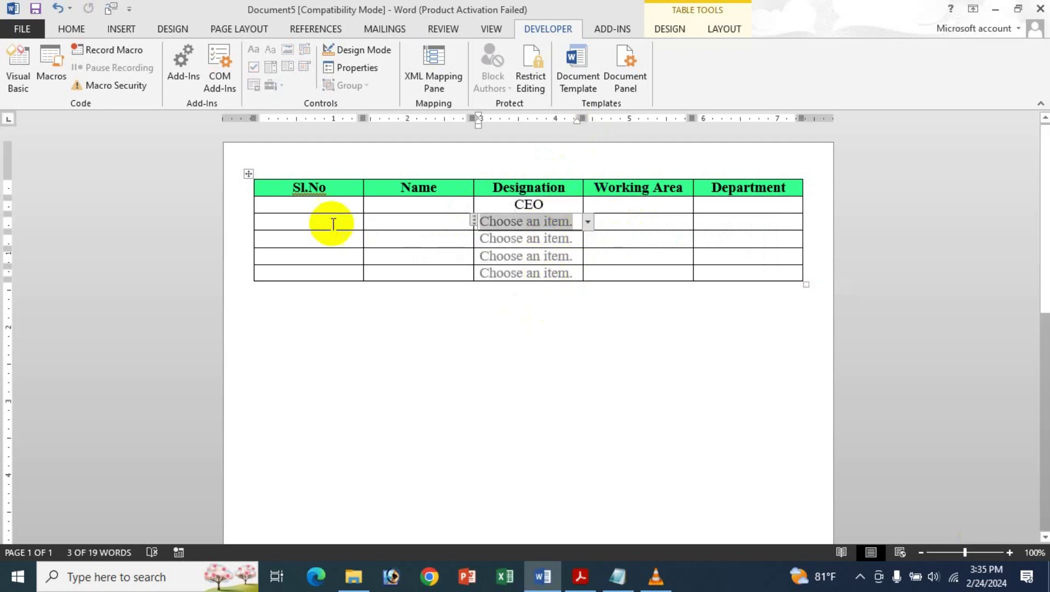
Fill in the first staff row with serial number 01 and the employee's name
click(301, 205)
text(1)
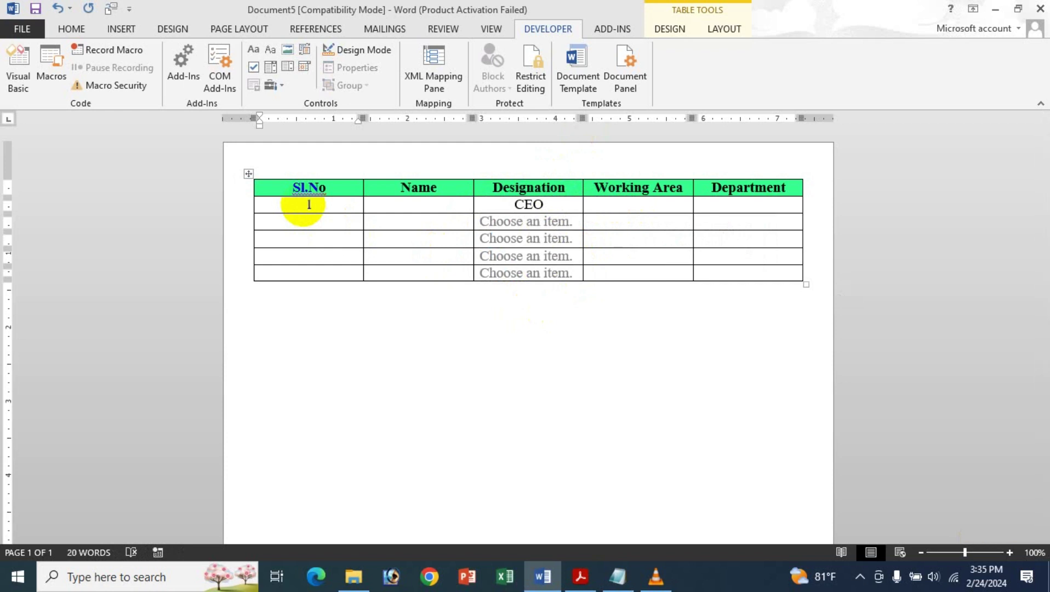
key(Tab)
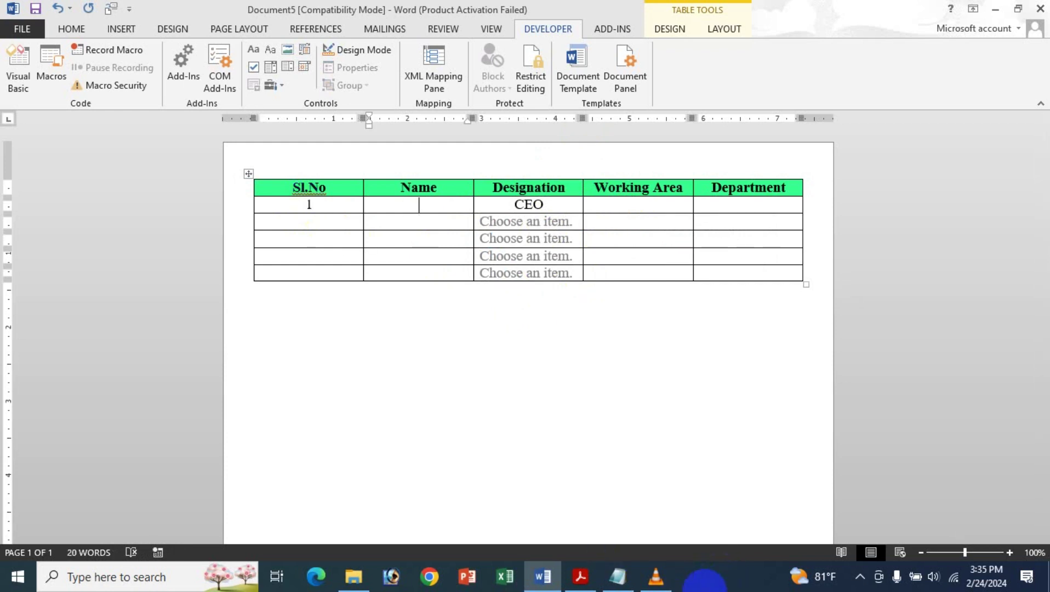
key(Left)
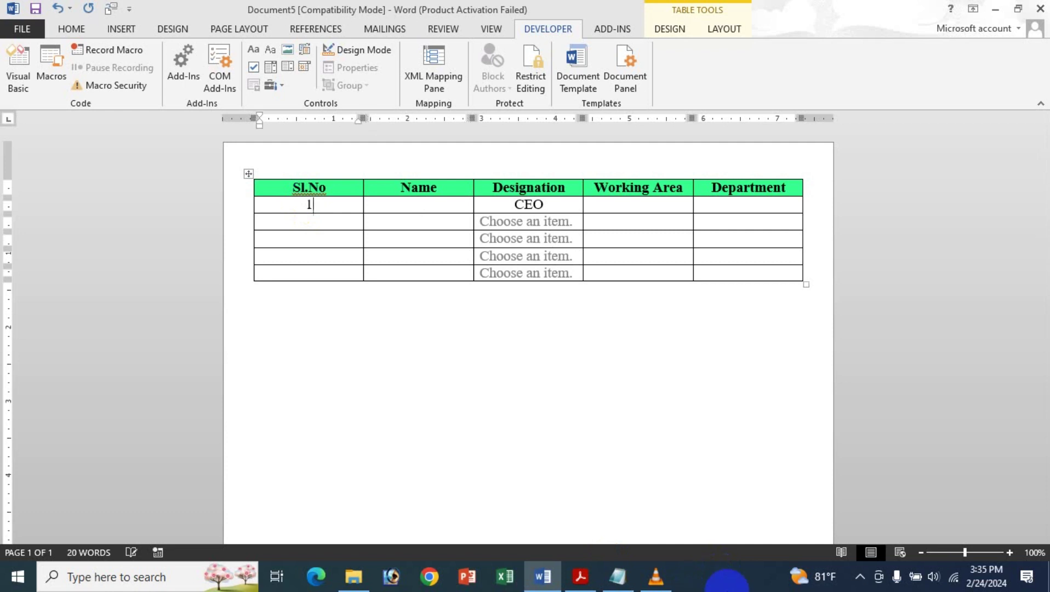
key(Tab)
text(Icche)
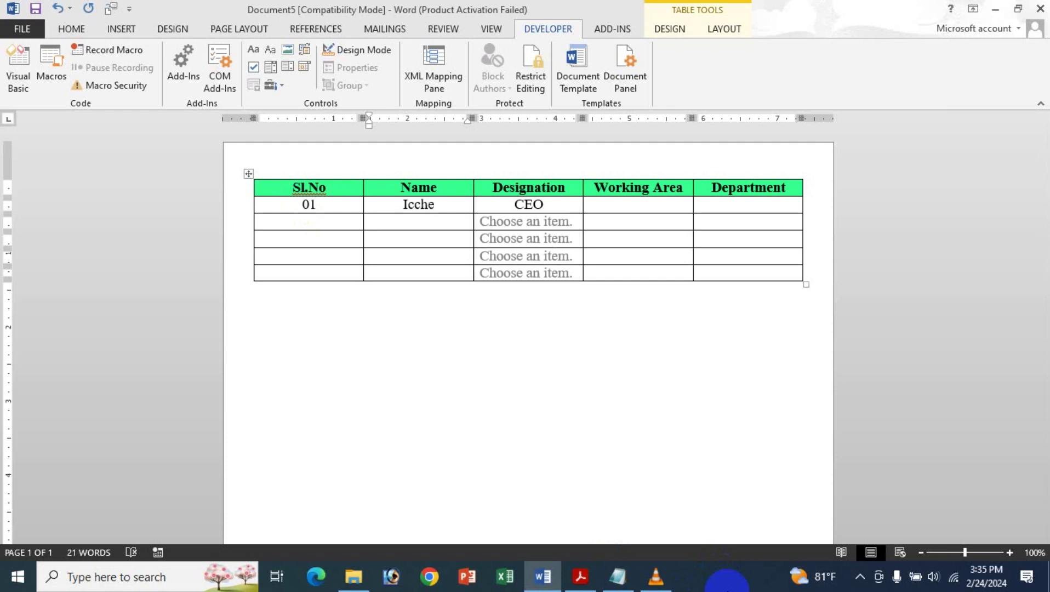
Fill in the second staff row with serial number 02 and the employee's name
click(298, 223)
key(Down)
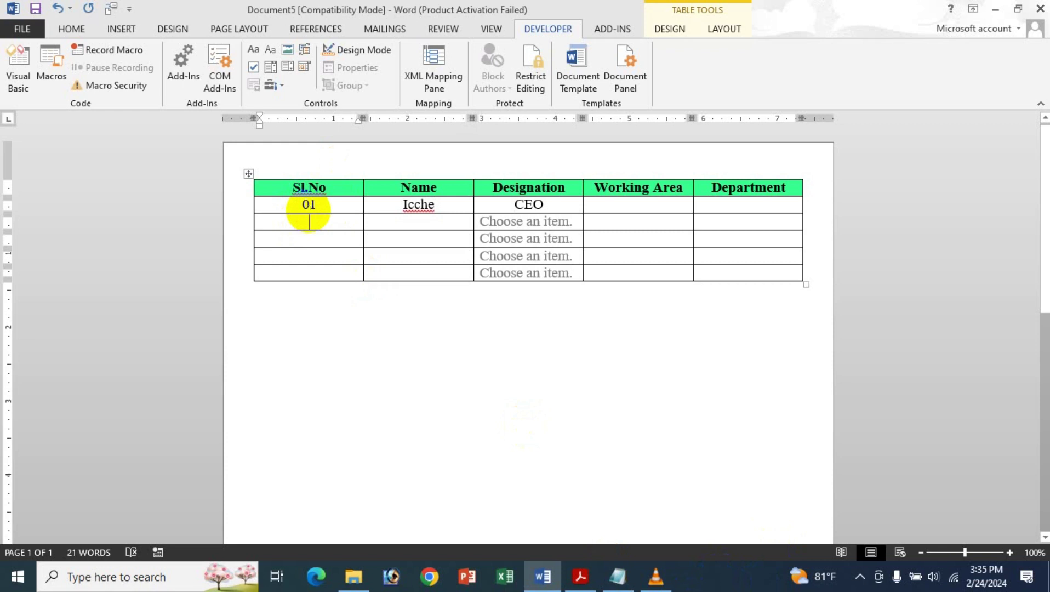
text(02)
key(Tab)
text(R)
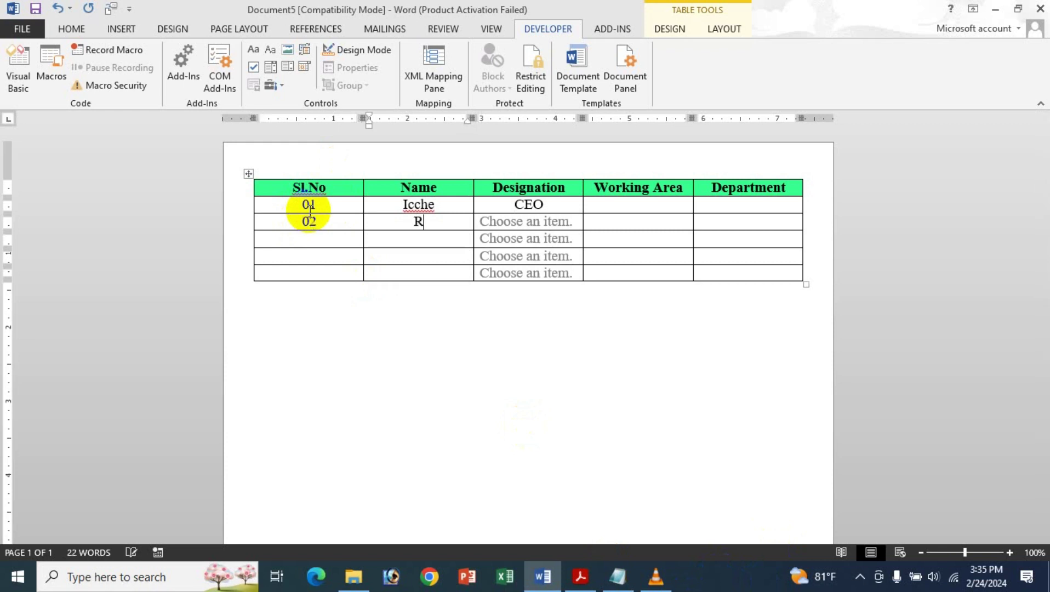
text(atri)
Choose Digital Marketer from the Designation drop-down list in the second staff row
key(Tab)
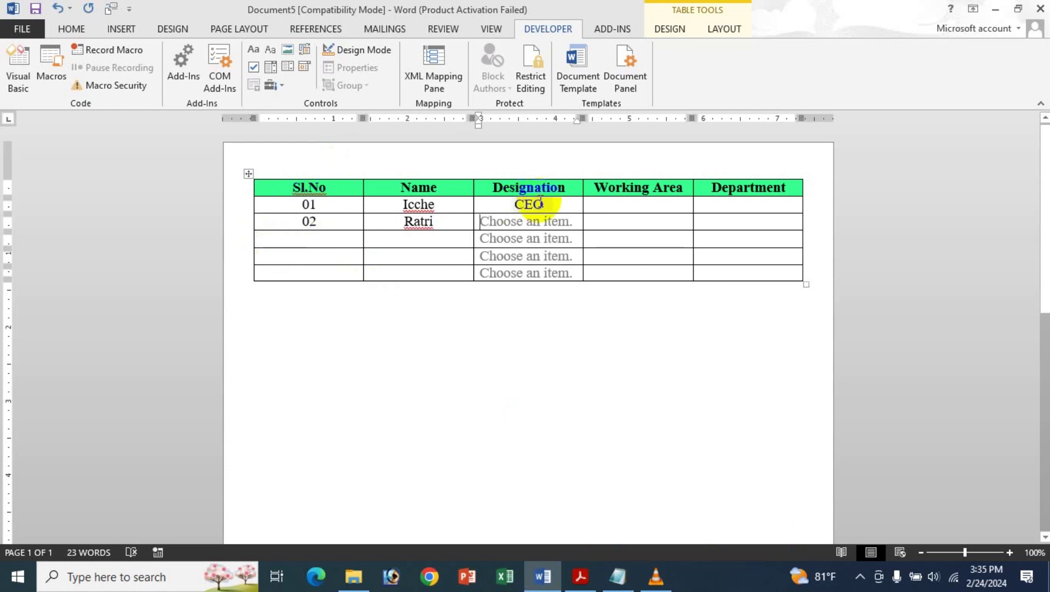
click(533, 221)
click(588, 222)
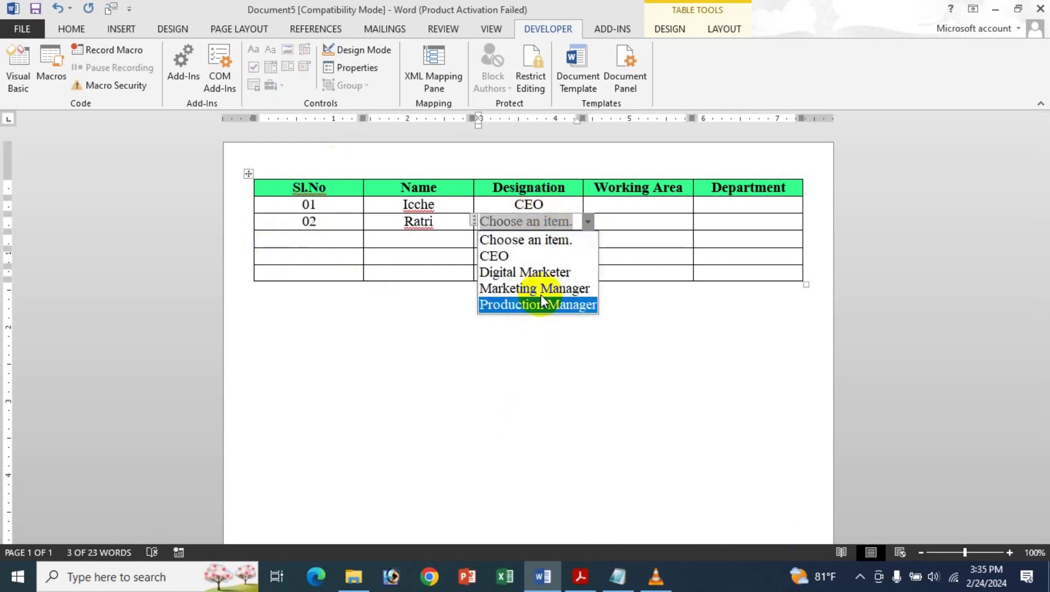
click(545, 274)
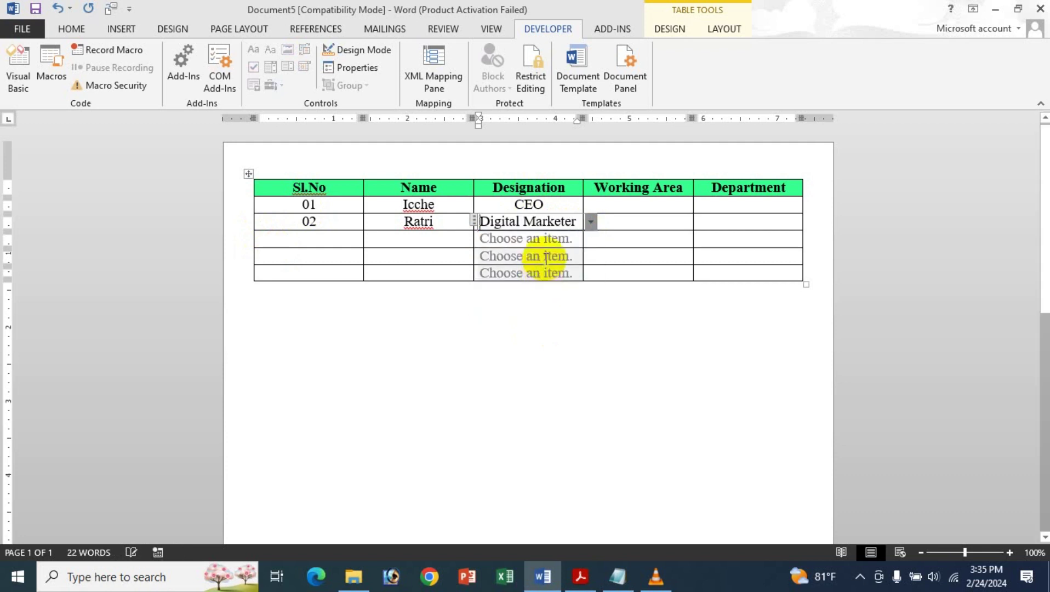
click(613, 202)
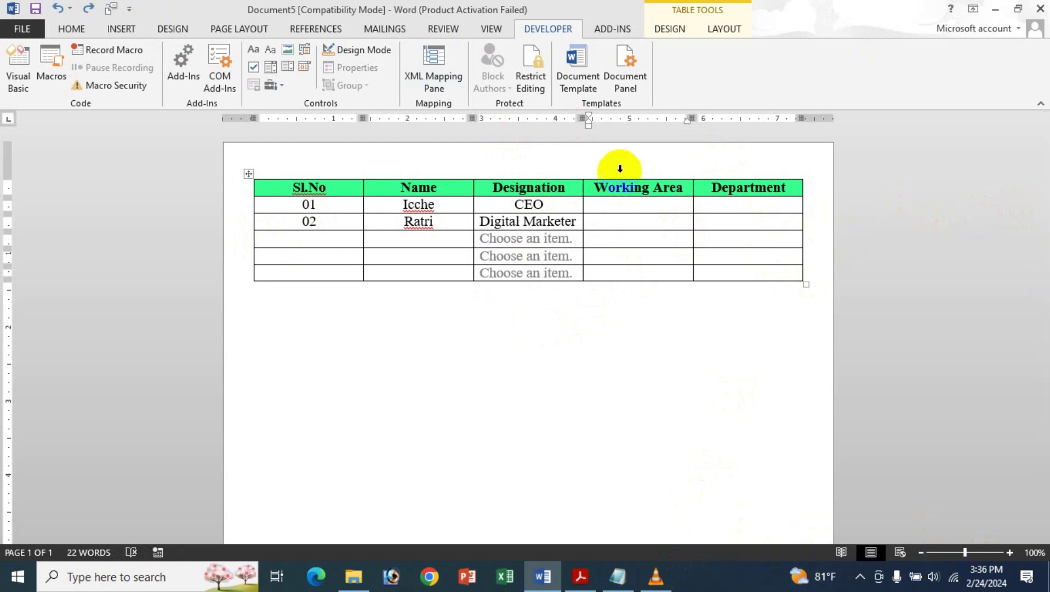
Switch to Adobe Acrobat to view the tutorial's title page
click(576, 585)
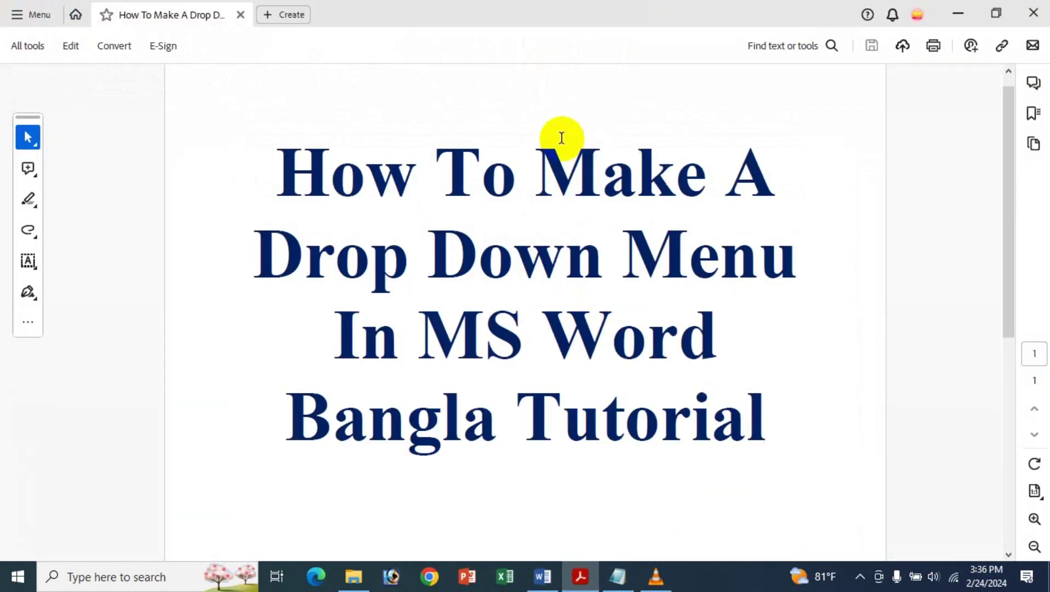